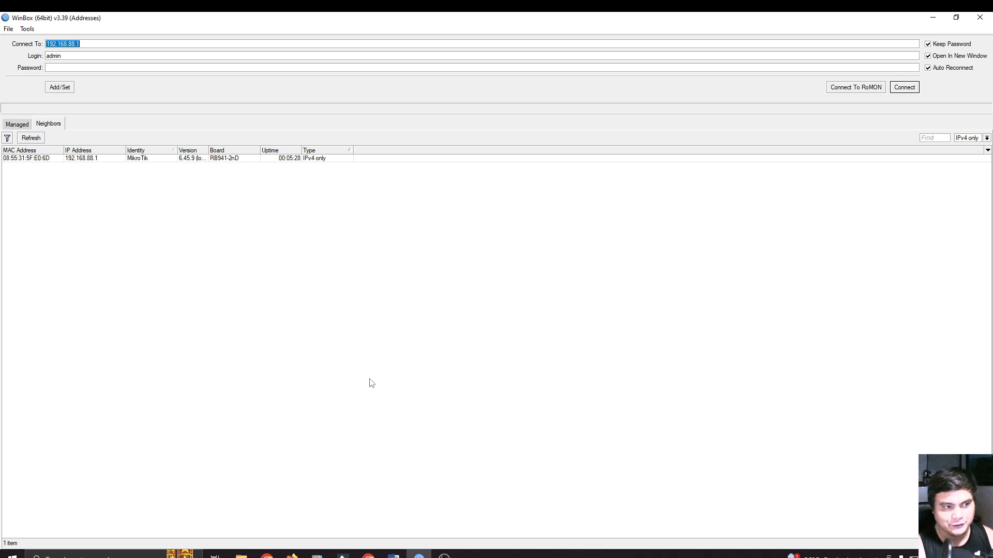
- Refresh the list of neighboring devices and connect to the MikroTik router at 192.168.88.1 with the admin login
{"action": "left_click", "coordinate": [112, 68]}
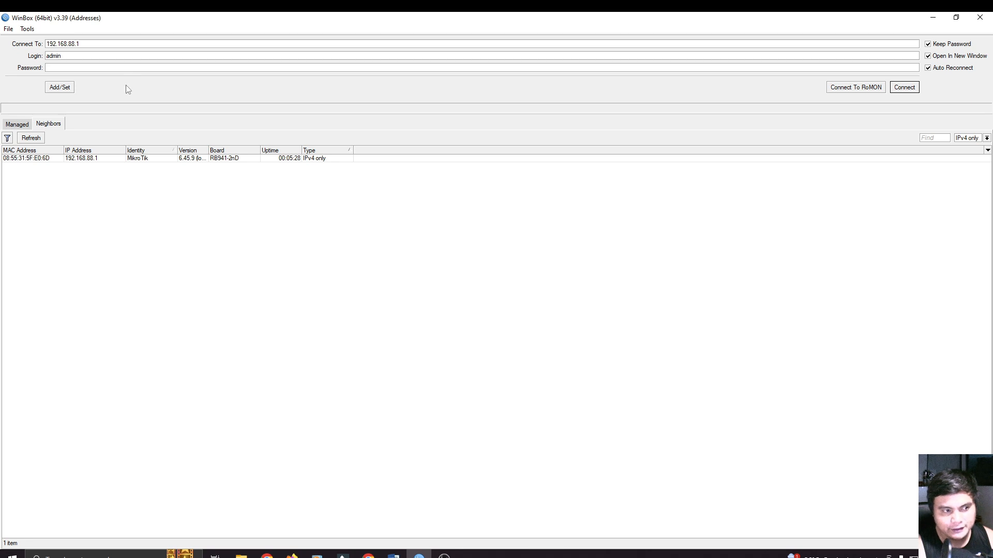
{"action": "left_click", "coordinate": [161, 158]}
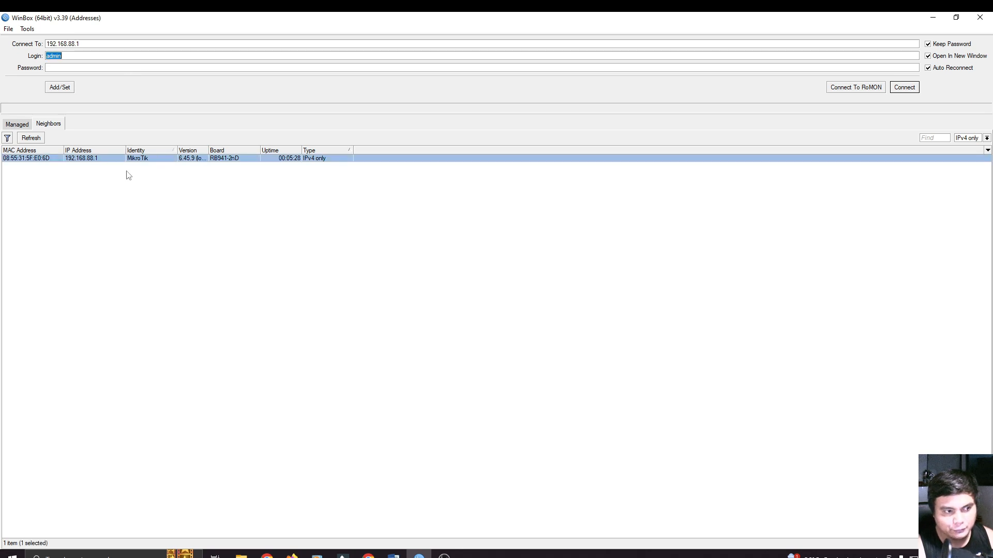
{"action": "left_click", "coordinate": [32, 139]}
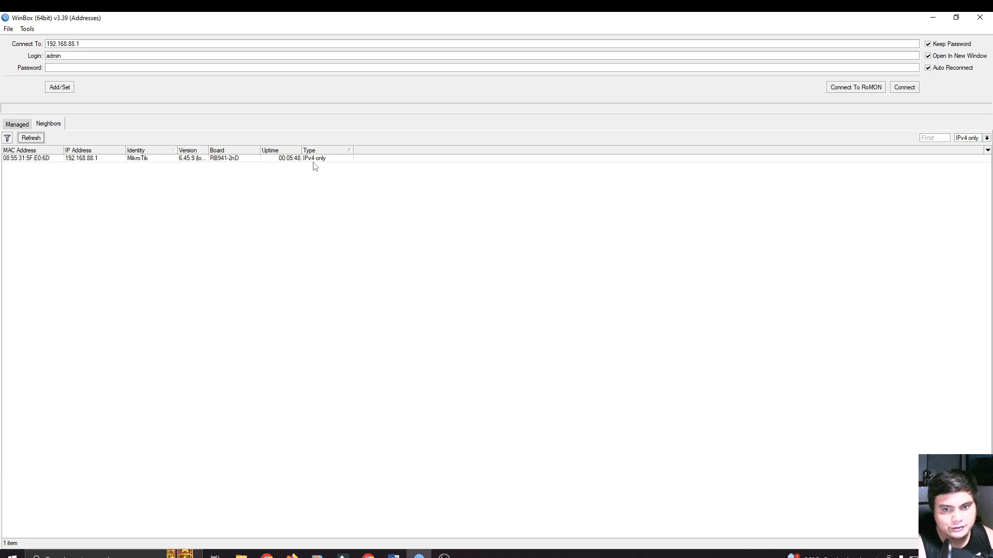
{"action": "left_click", "coordinate": [902, 89]}
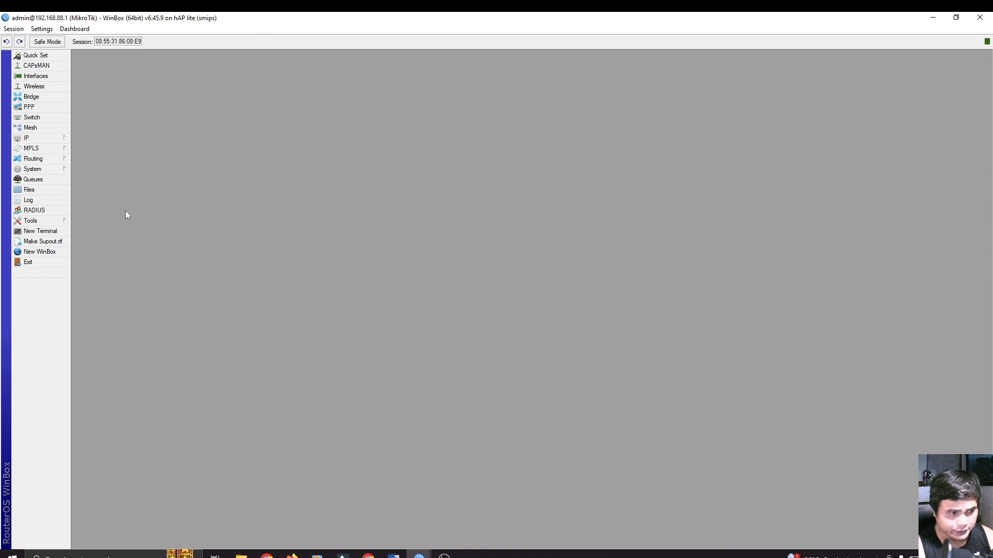
- Reset the router's configuration with the No Default Configuration and Do Not Backup options enabled
{"action": "left_click", "coordinate": [45, 171]}
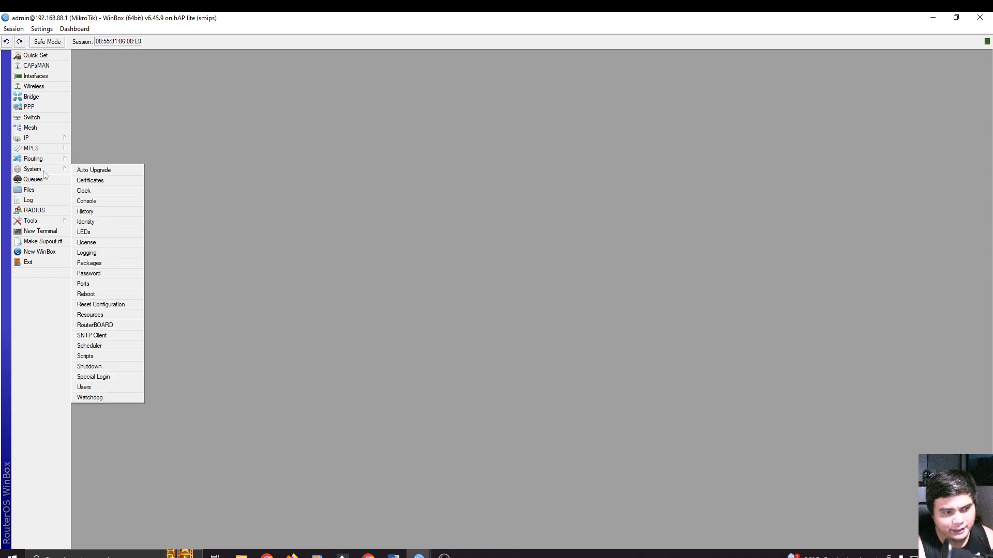
{"action": "left_click", "coordinate": [118, 305]}
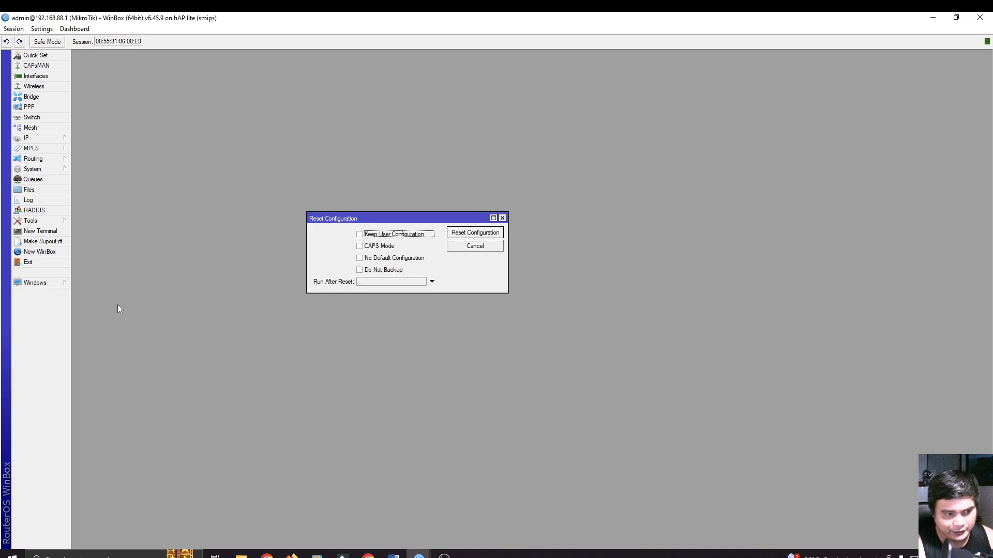
{"action": "left_click", "coordinate": [360, 258]}
{"action": "left_click", "coordinate": [361, 270]}
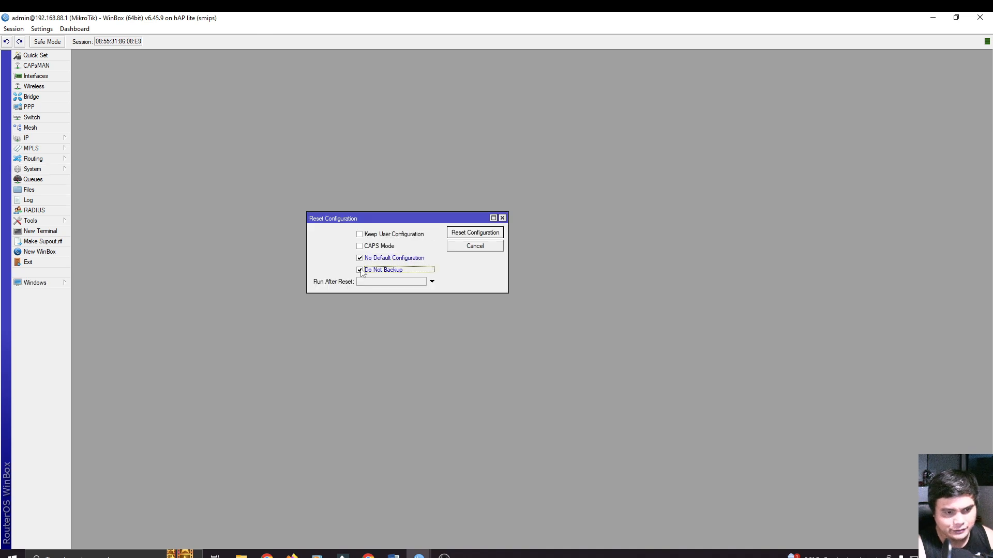
{"action": "left_click", "coordinate": [458, 234]}
{"action": "left_click", "coordinate": [535, 296]}
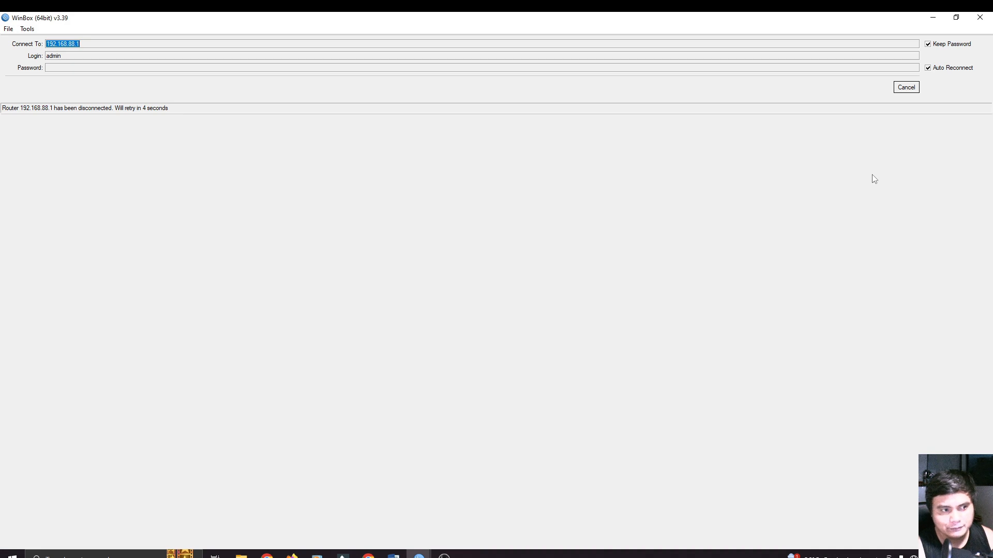
- Cancel the automatic reconnection and connect to the discovered MikroTik router by its MAC address as admin
{"action": "left_click", "coordinate": [904, 87]}
{"action": "left_click", "coordinate": [195, 160]}
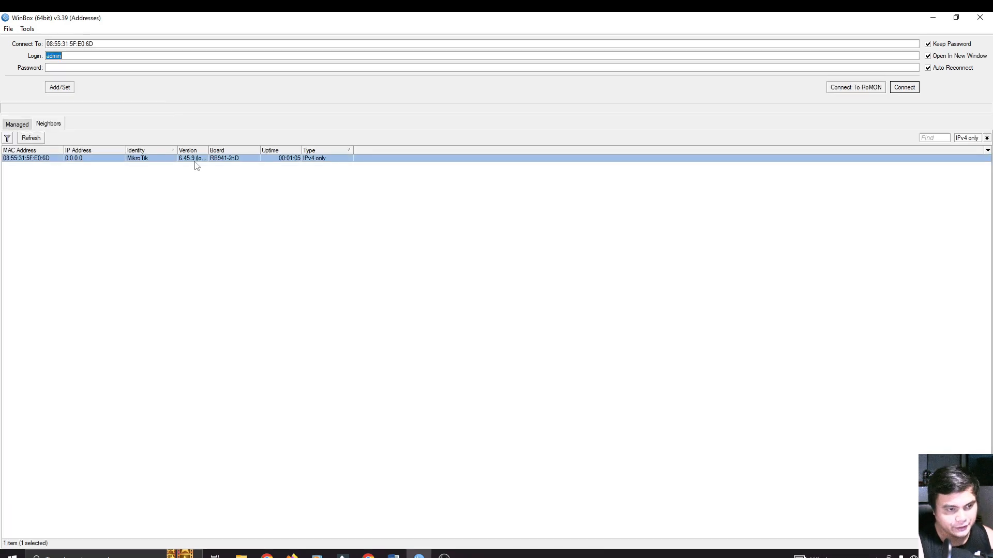
{"action": "left_click", "coordinate": [905, 88]}
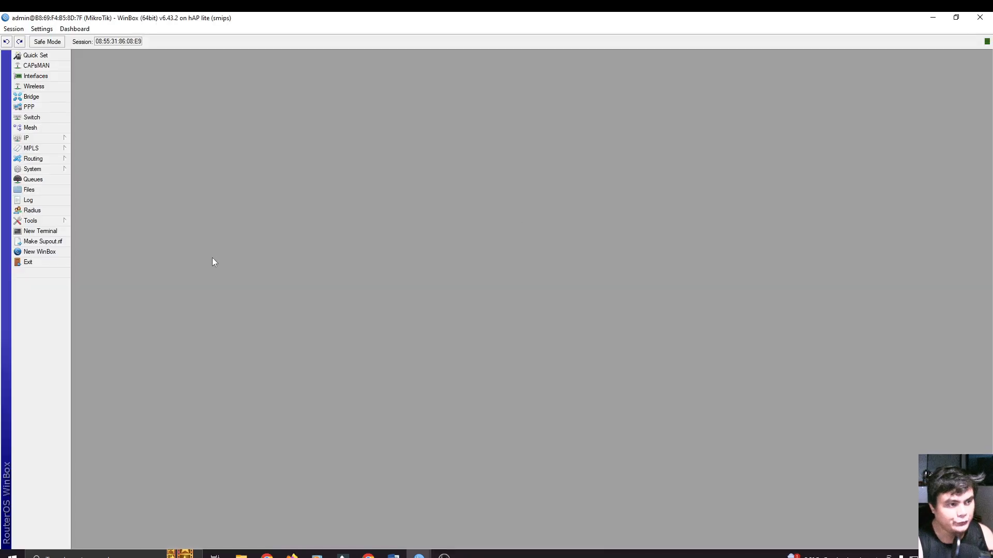
- Rename the ether1 interface to ether1-ISP in the router's interface list
{"action": "left_click", "coordinate": [43, 80]}
{"action": "double_click", "coordinate": [303, 158]}
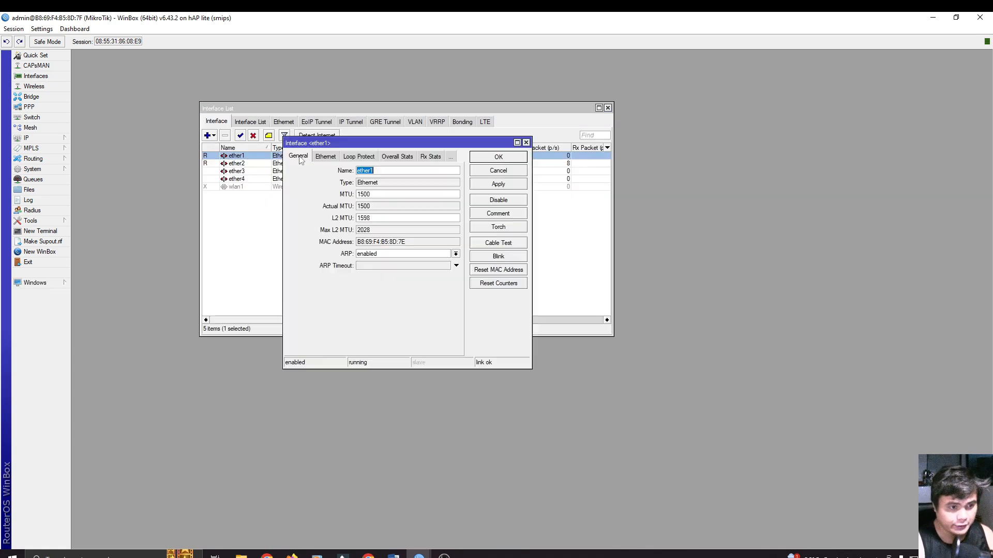
{"action": "left_click", "coordinate": [386, 170]}
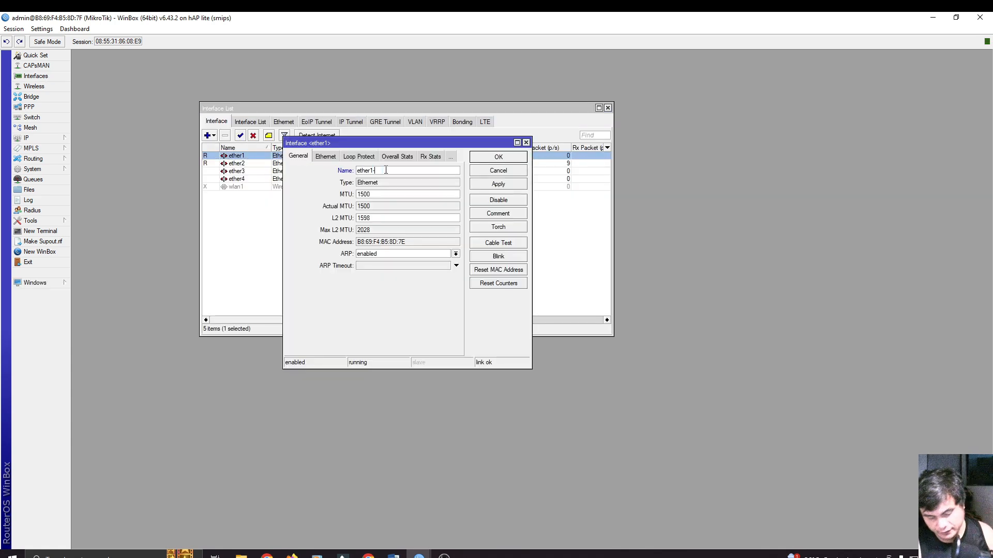
{"action": "type", "text": "-ISP"}
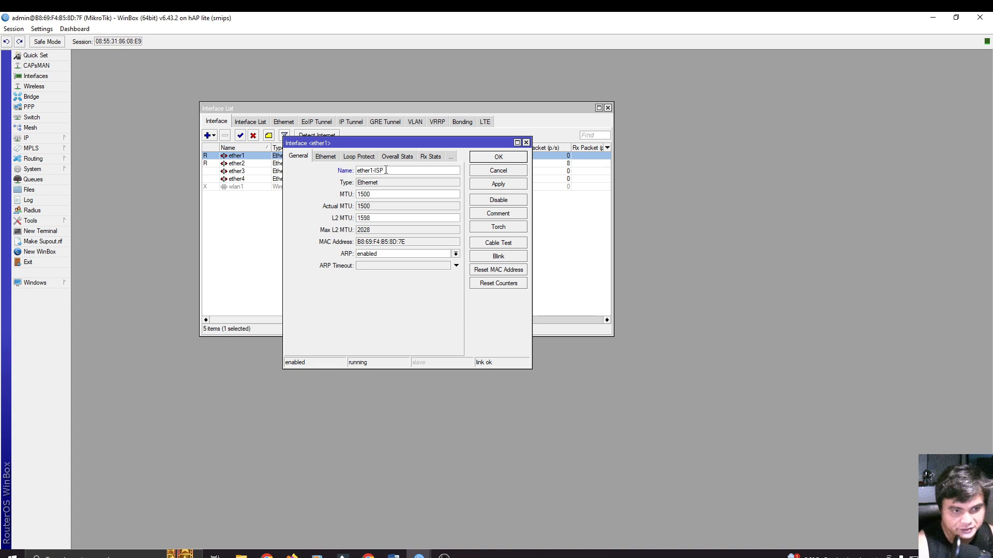
{"action": "left_click", "coordinate": [484, 184]}
{"action": "left_click", "coordinate": [496, 158]}
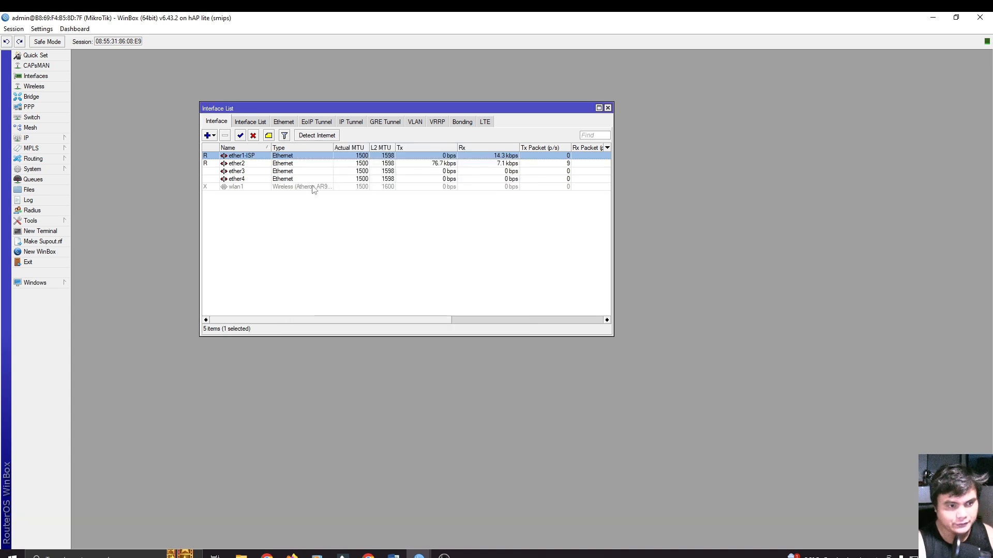
- Rename the ether2 interface to ether2-OPI/RPI and save the change
{"action": "double_click", "coordinate": [282, 165]}
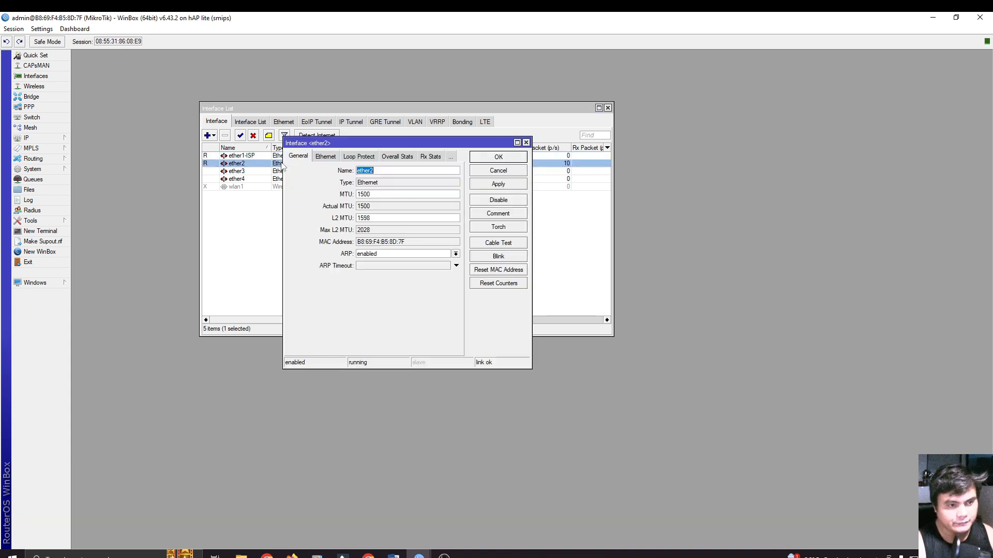
{"action": "left_click", "coordinate": [394, 171]}
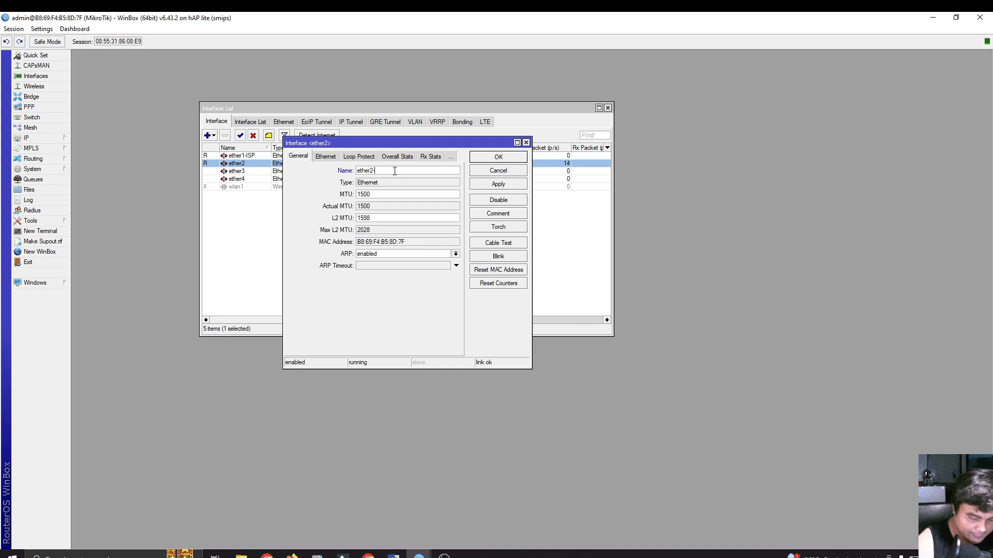
{"action": "type", "text": "-OPI"}
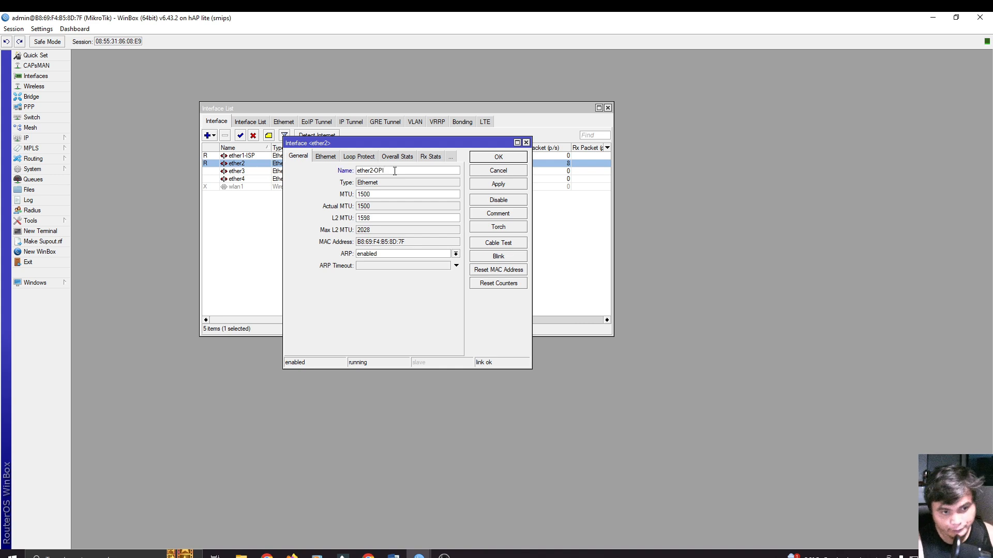
{"action": "type", "text": "/"}
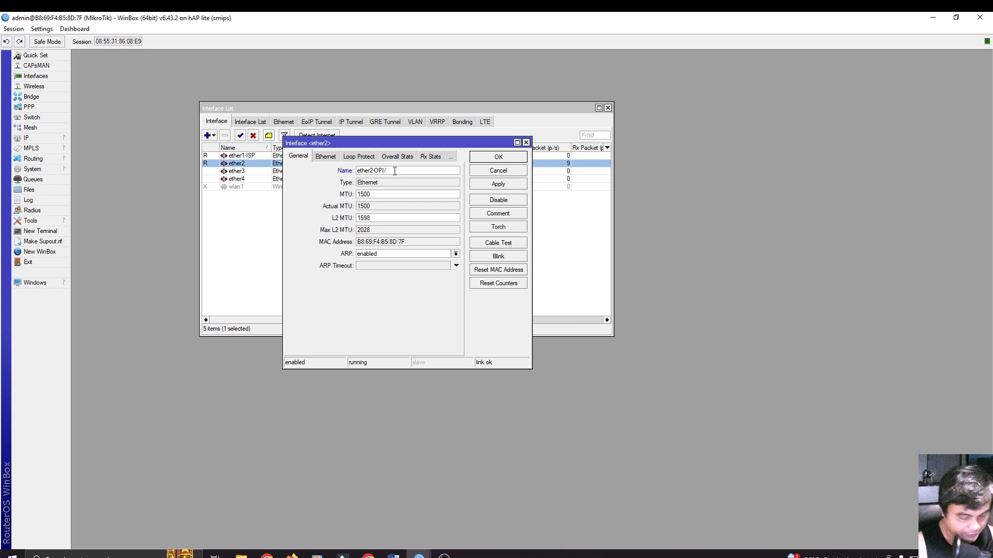
{"action": "type", "text": "RP"}
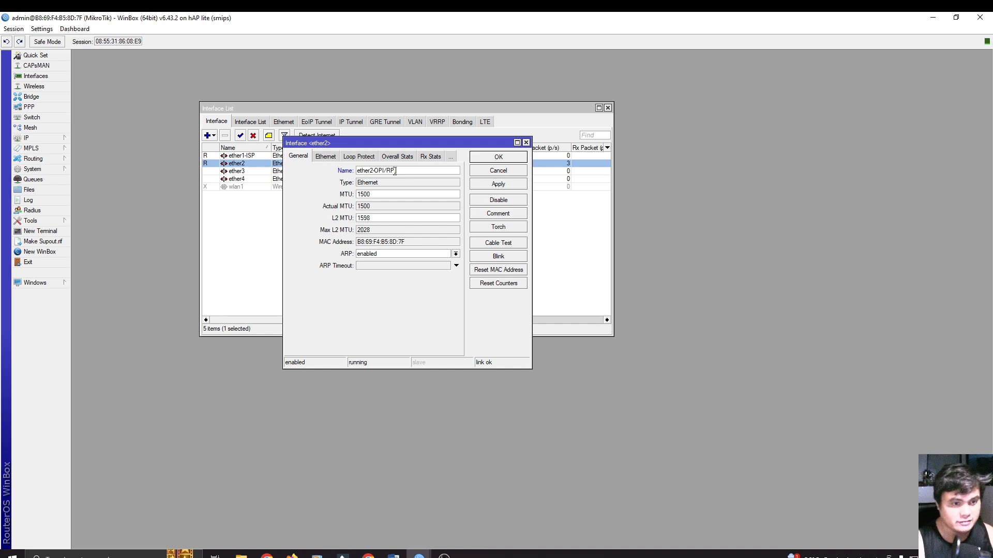
{"action": "type", "text": "I"}
{"action": "left_click", "coordinate": [497, 184]}
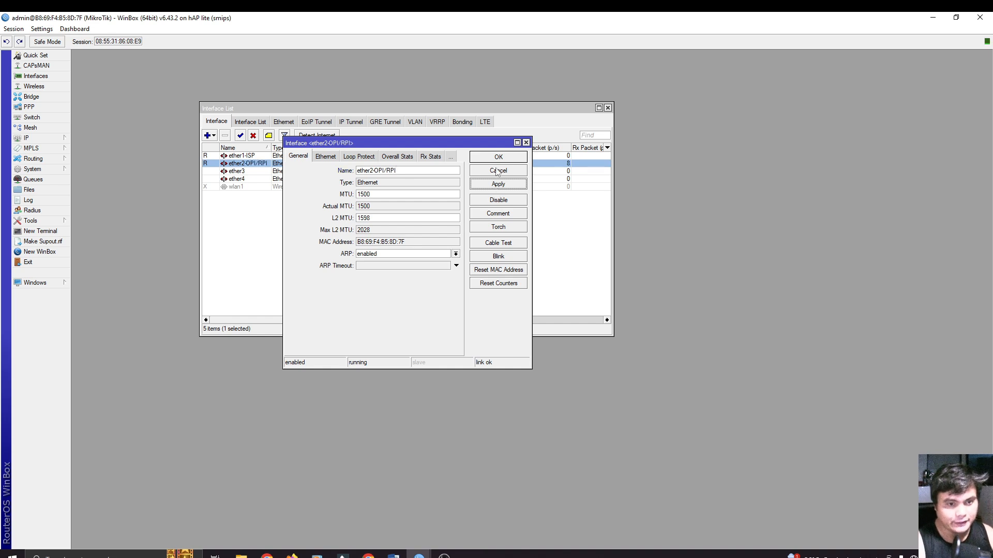
{"action": "left_click", "coordinate": [499, 160]}
- Rename the ether3 interface to ether3-AP1 and save the change
{"action": "double_click", "coordinate": [403, 171]}
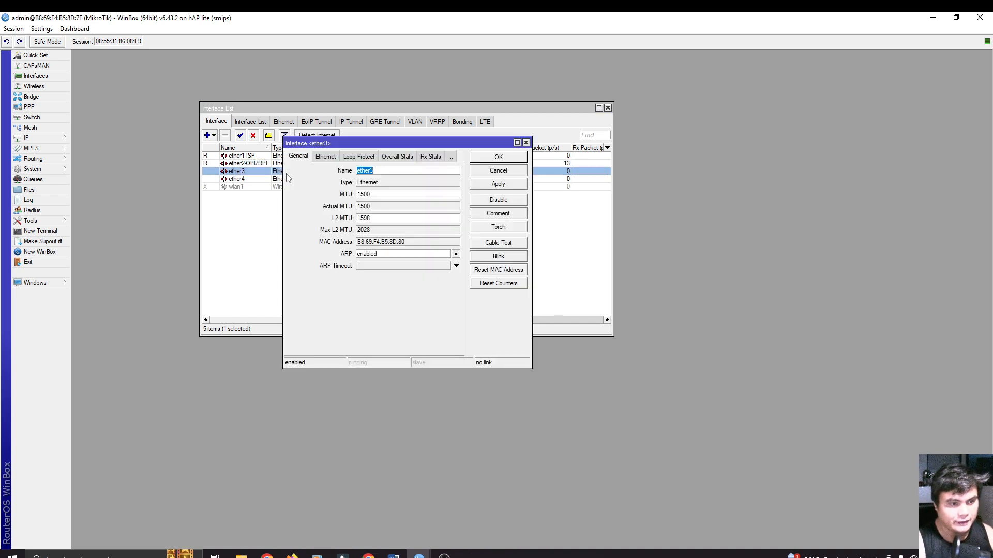
{"action": "left_click", "coordinate": [404, 167]}
{"action": "type", "text": "-"}
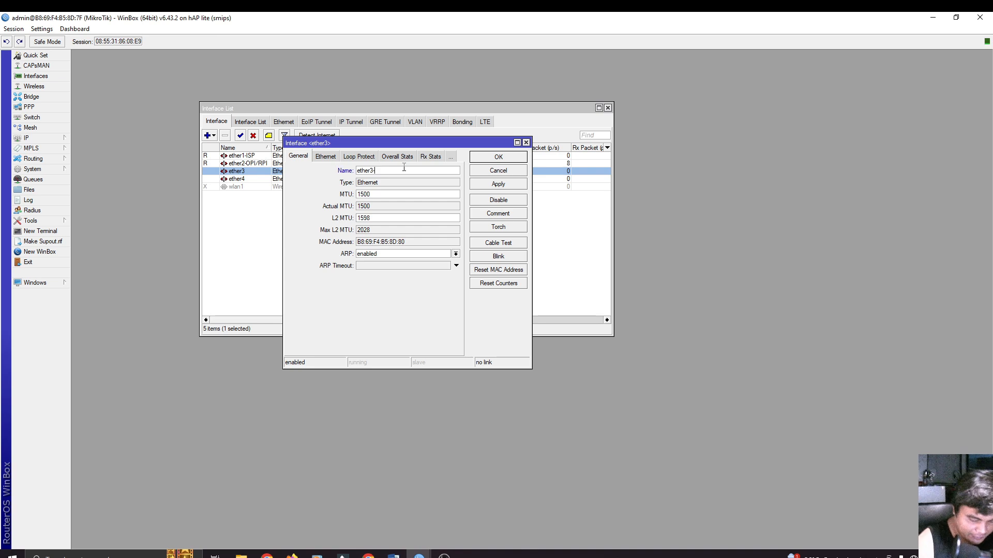
{"action": "type", "text": "AP1"}
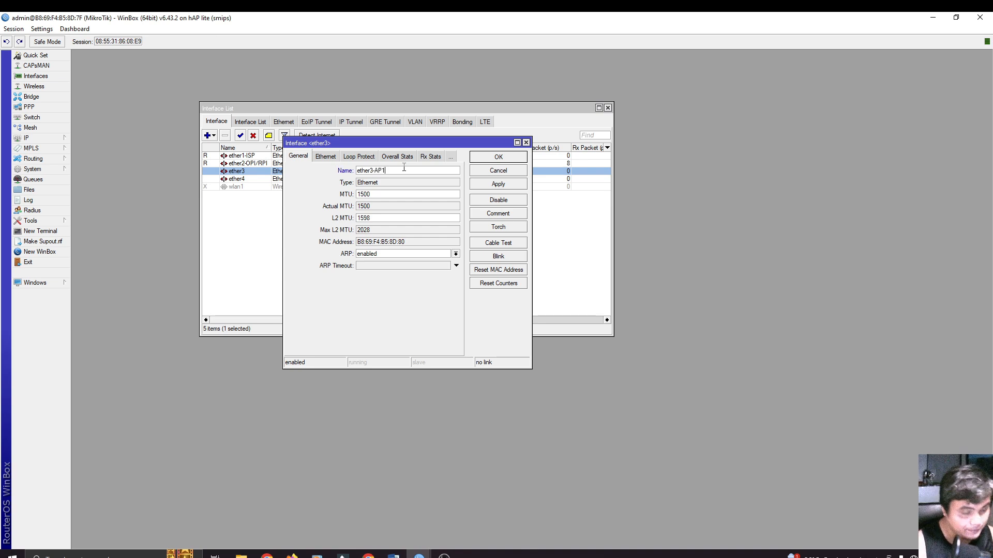
{"action": "left_click", "coordinate": [491, 185]}
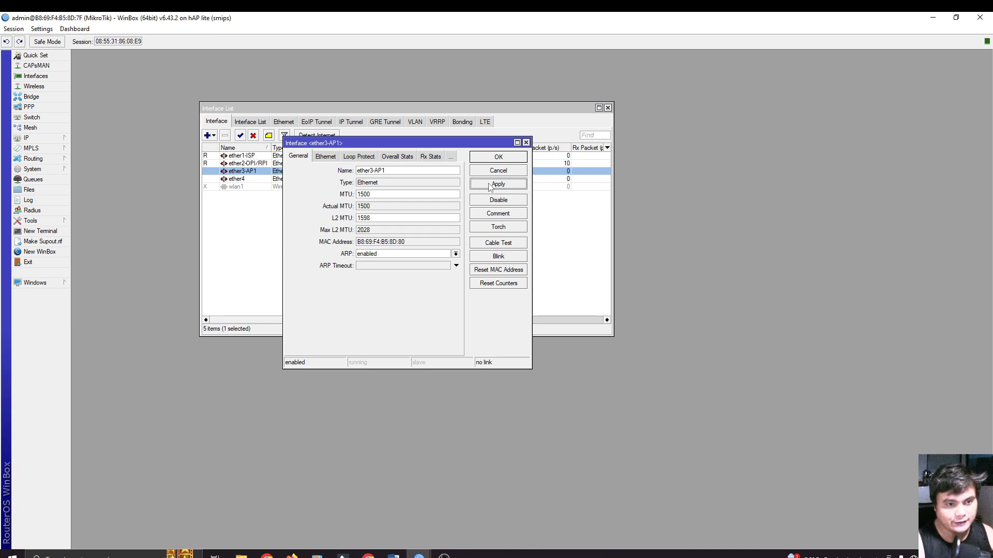
{"action": "left_click", "coordinate": [496, 157]}
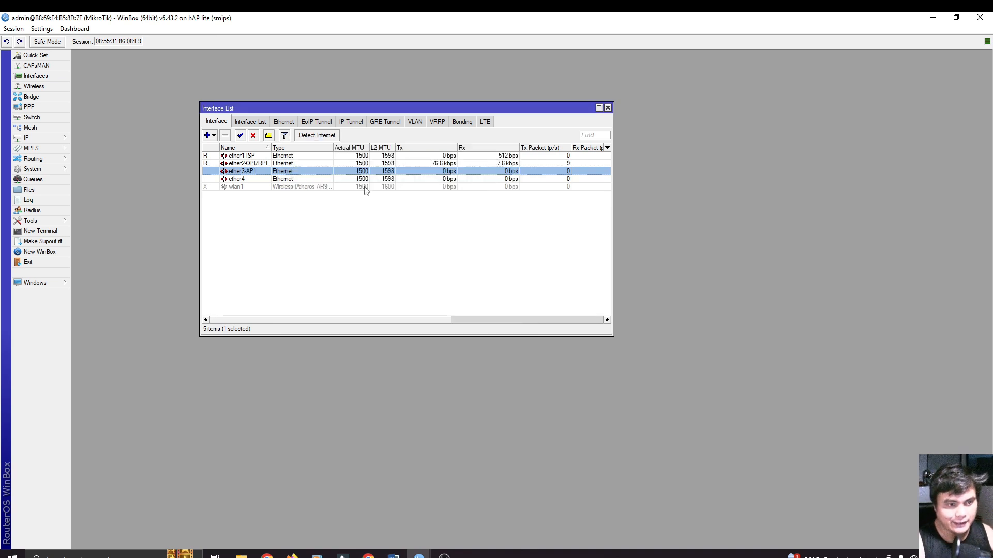
- Rename the ether4 interface to ether4-AP2 and save the change
{"action": "left_click", "coordinate": [288, 180]}
{"action": "double_click", "coordinate": [287, 181]}
{"action": "left_click", "coordinate": [387, 171]}
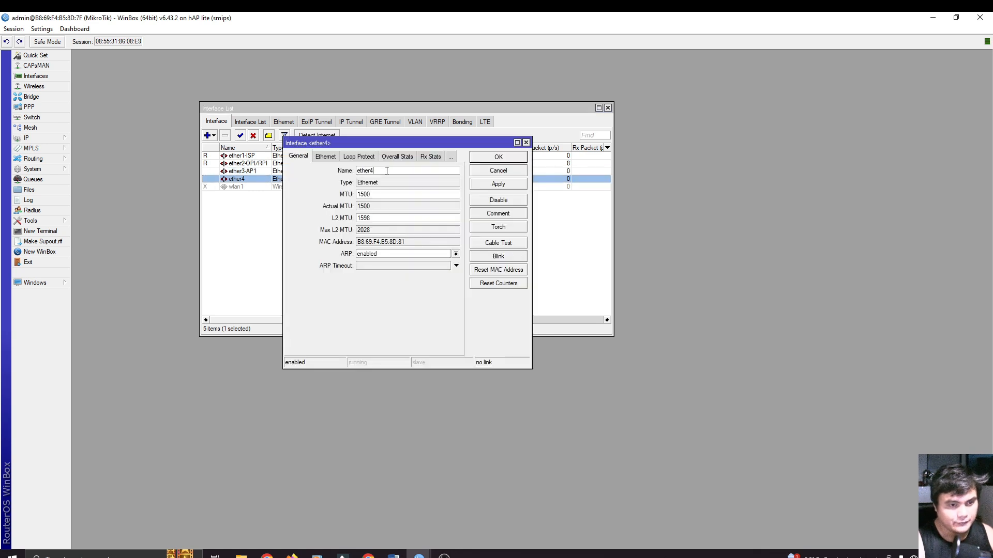
{"action": "type", "text": "-AP2"}
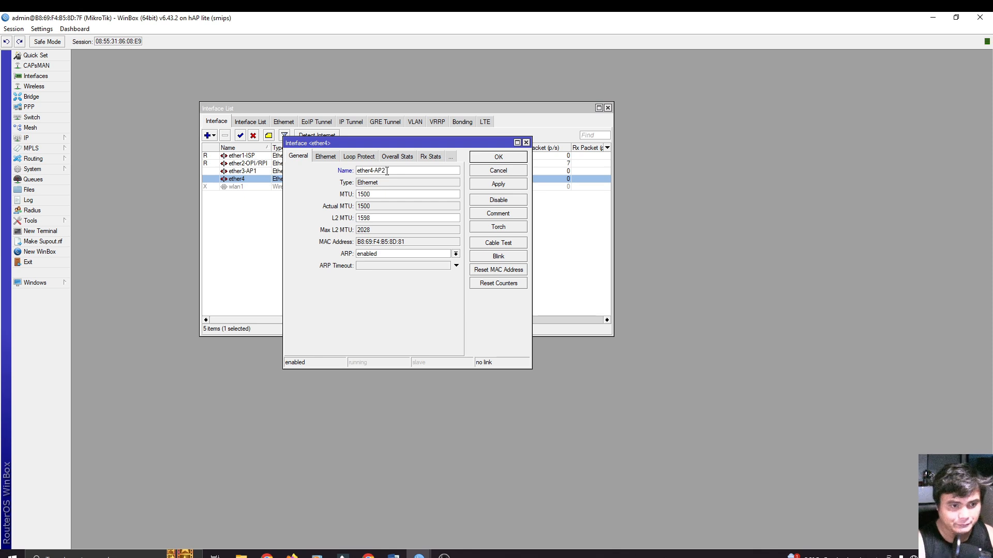
{"action": "left_click", "coordinate": [501, 185]}
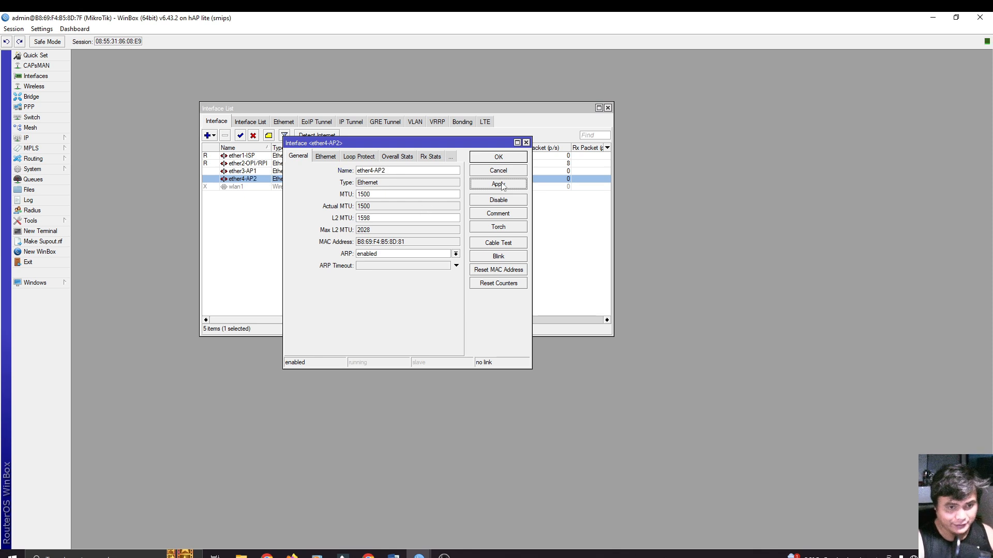
{"action": "left_click", "coordinate": [499, 157]}
- In the wlan1 interface's wireless settings, set the mode to bridge and the band to 2GHz-B/G/N
{"action": "left_click", "coordinate": [287, 187]}
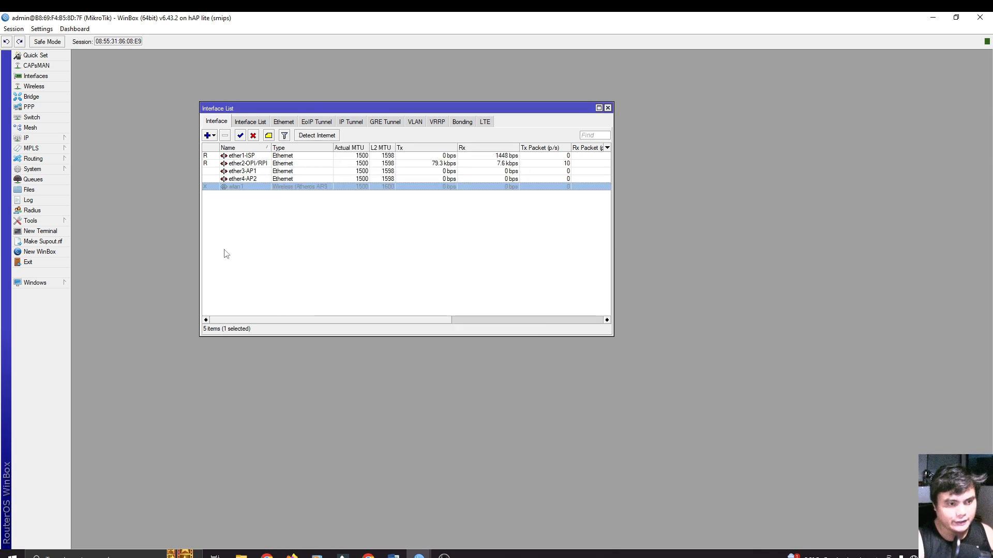
{"action": "double_click", "coordinate": [266, 187]}
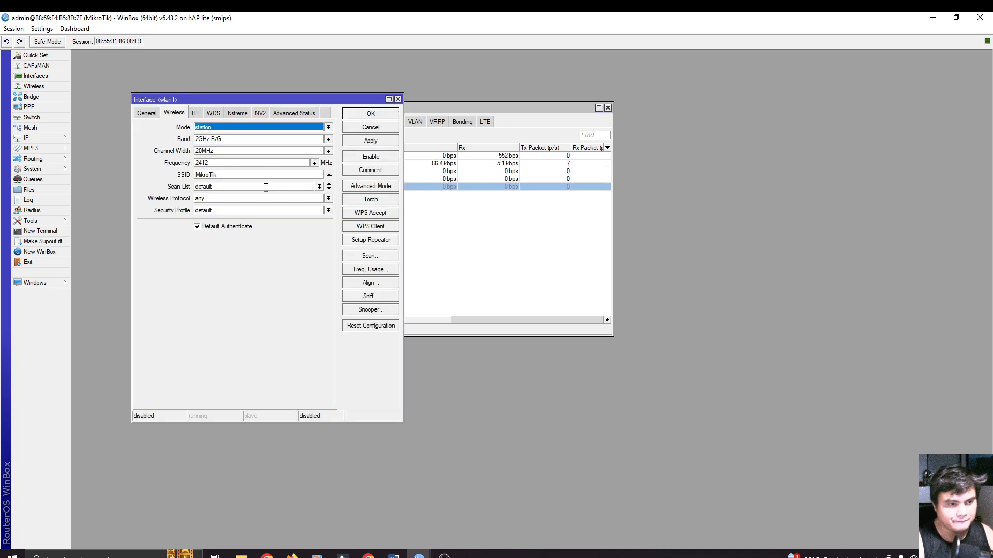
{"action": "left_click_drag", "start_coordinate": [262, 103], "coordinate": [437, 107]}
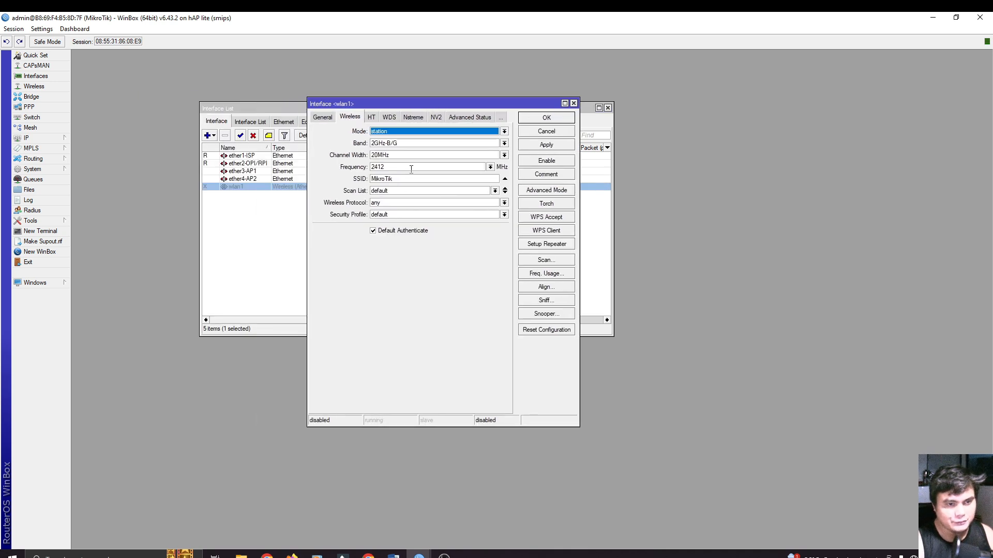
{"action": "left_click", "coordinate": [412, 134]}
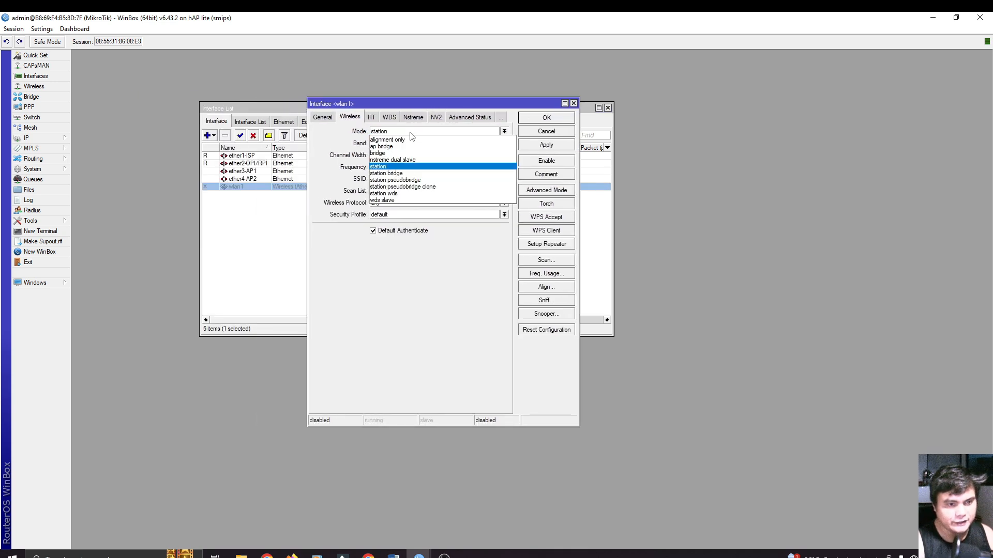
{"action": "left_click", "coordinate": [409, 153]}
{"action": "left_click", "coordinate": [410, 144]}
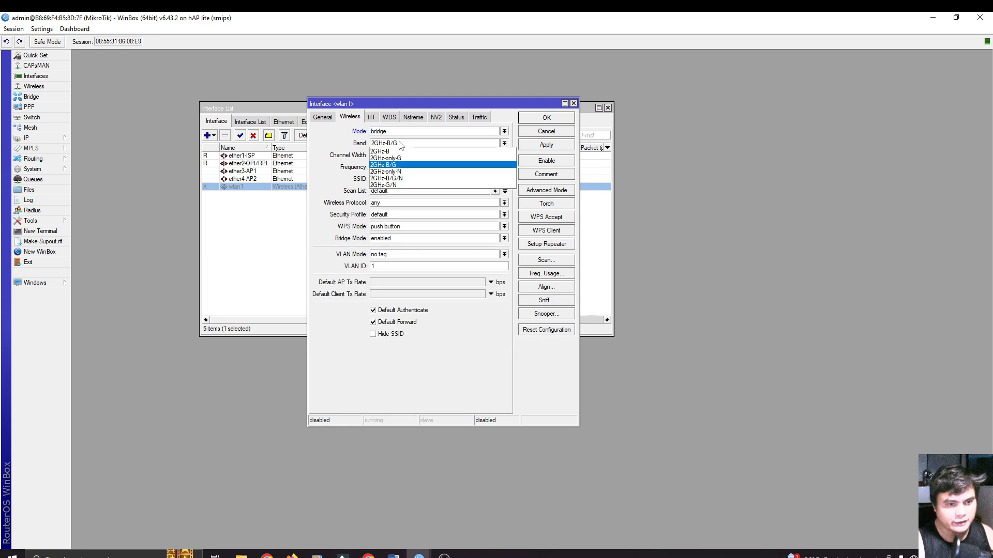
{"action": "left_click", "coordinate": [396, 179]}
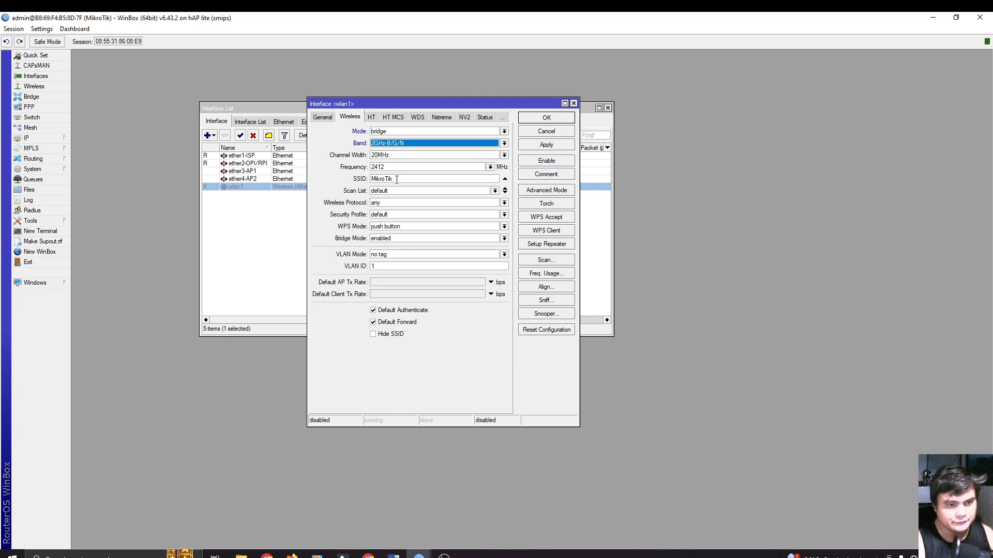
- Set the wlan1 SSID to VLAN PISO WIFI, save the wireless settings, and enable the wlan1 interface
{"action": "left_click_drag", "start_coordinate": [397, 179], "coordinate": [356, 183]}
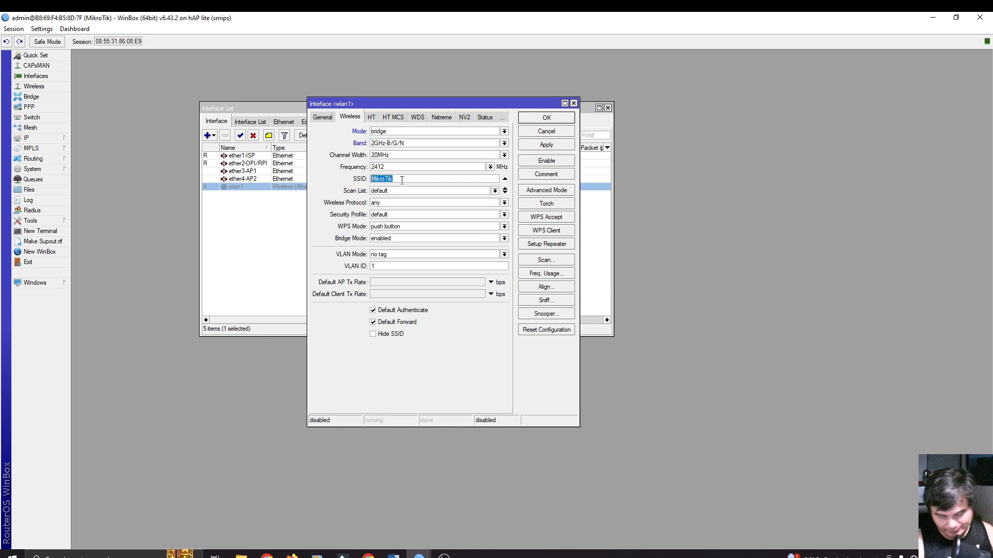
{"action": "type", "text": "v"}
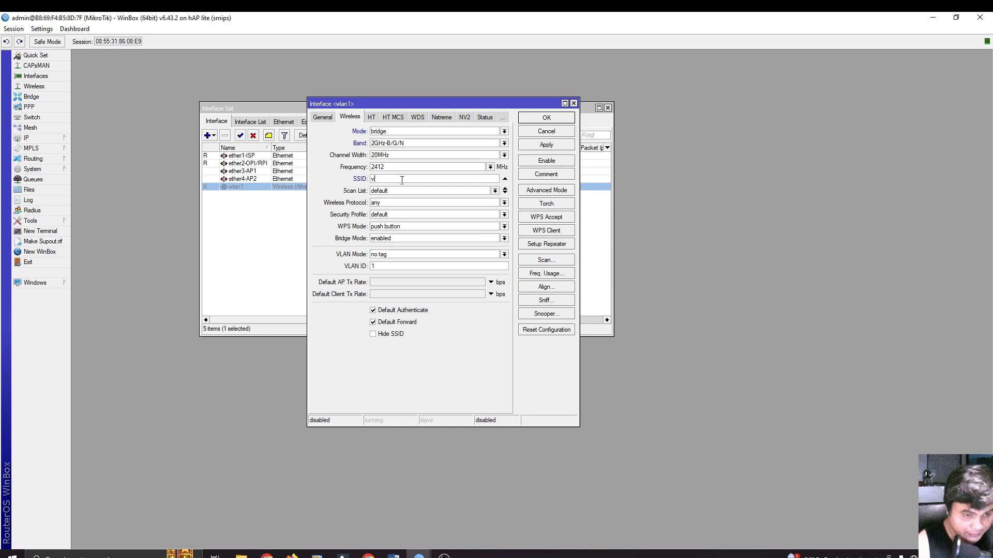
{"action": "type", "text": "VLAN"}
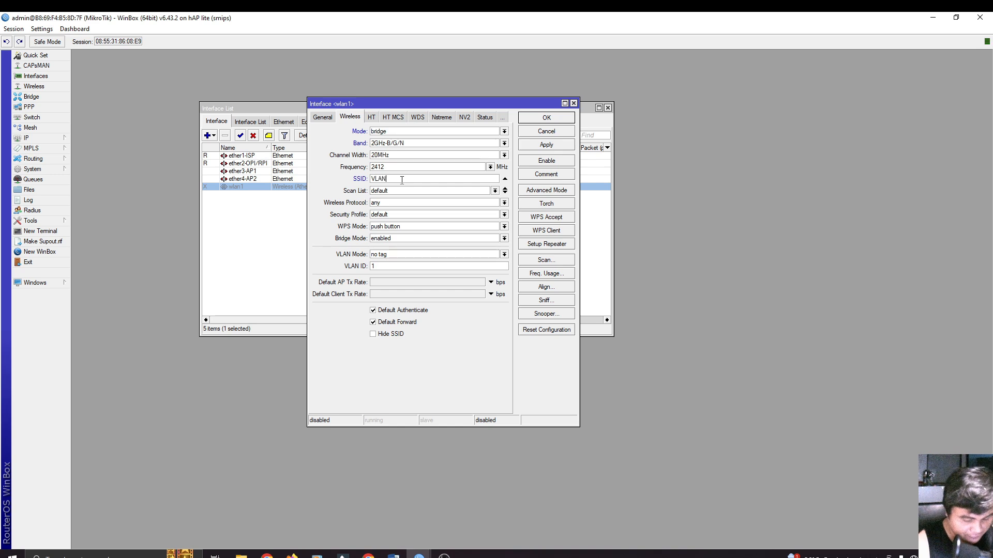
{"action": "type", "text": " PISOWIFI"}
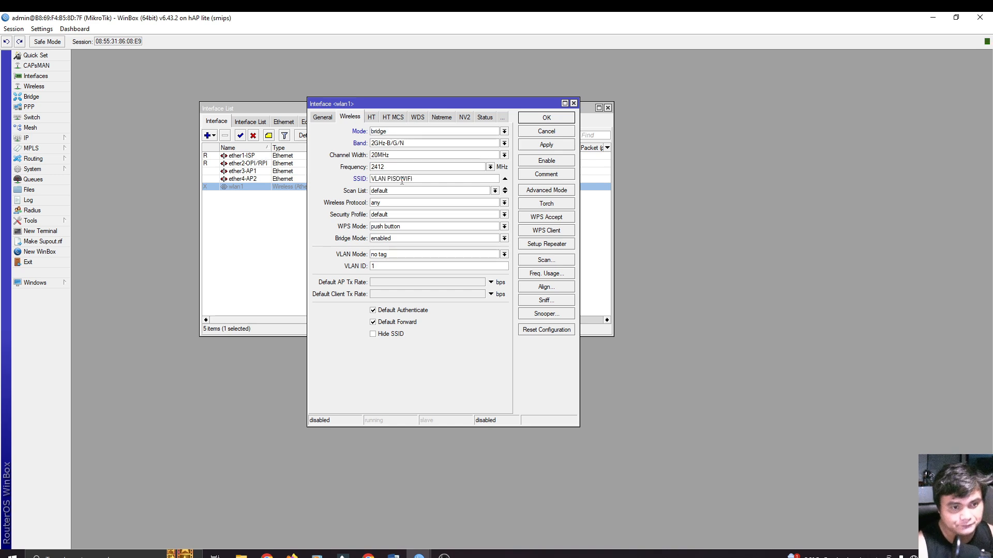
{"action": "left_click", "coordinate": [403, 179]}
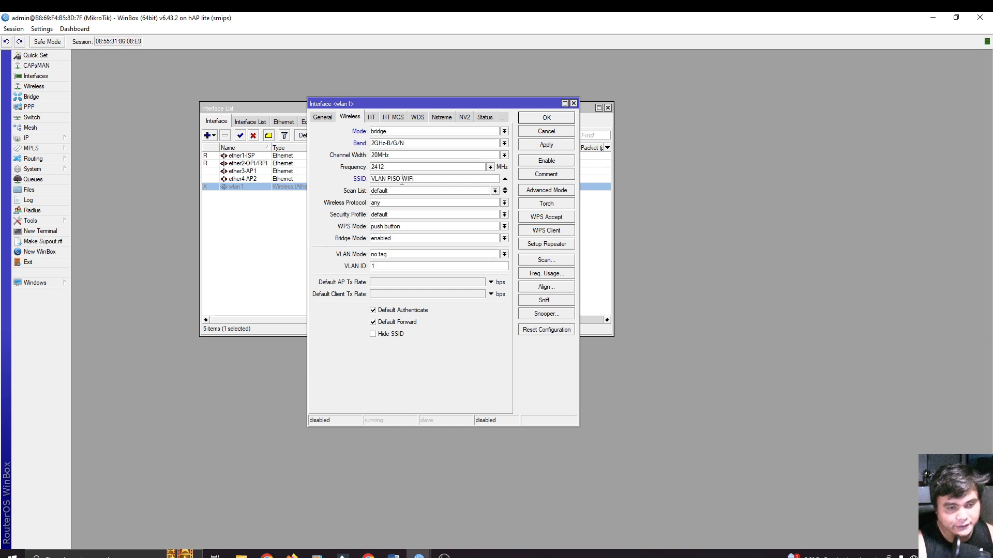
{"action": "left_click_drag", "start_coordinate": [438, 178], "coordinate": [372, 176]}
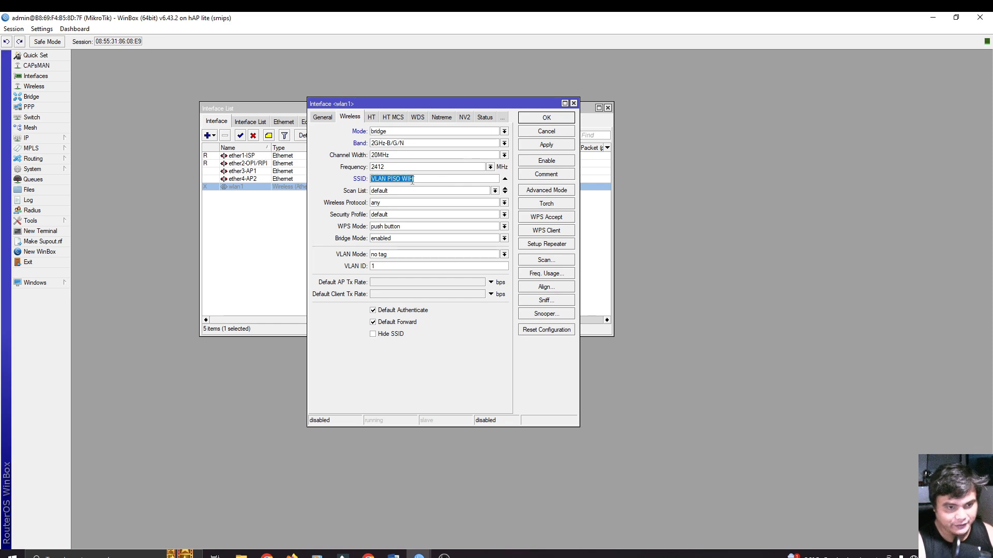
{"action": "left_click_drag", "start_coordinate": [412, 180], "coordinate": [372, 178]}
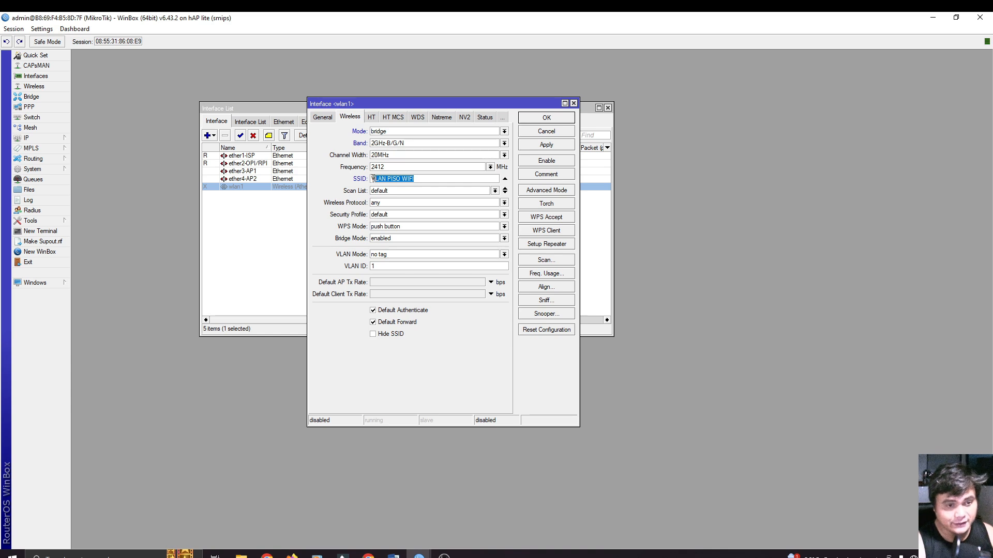
{"action": "left_click", "coordinate": [407, 179]}
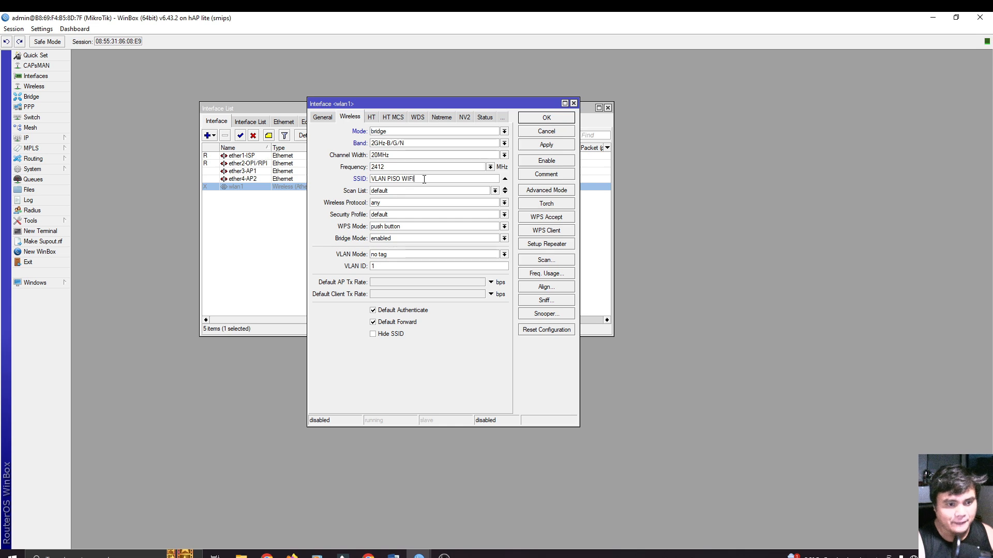
{"action": "left_click", "coordinate": [540, 147]}
{"action": "left_click", "coordinate": [550, 123]}
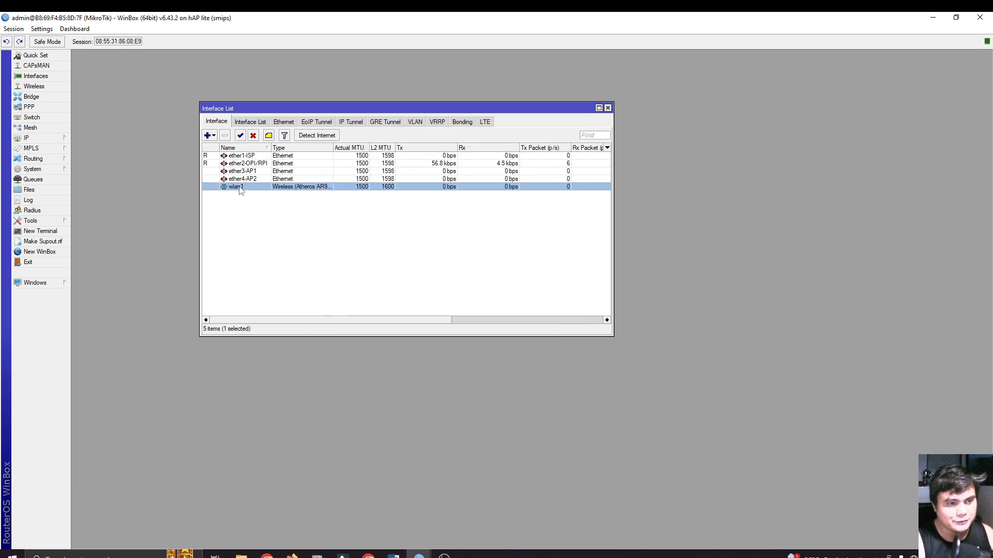
{"action": "left_click", "coordinate": [240, 136]}
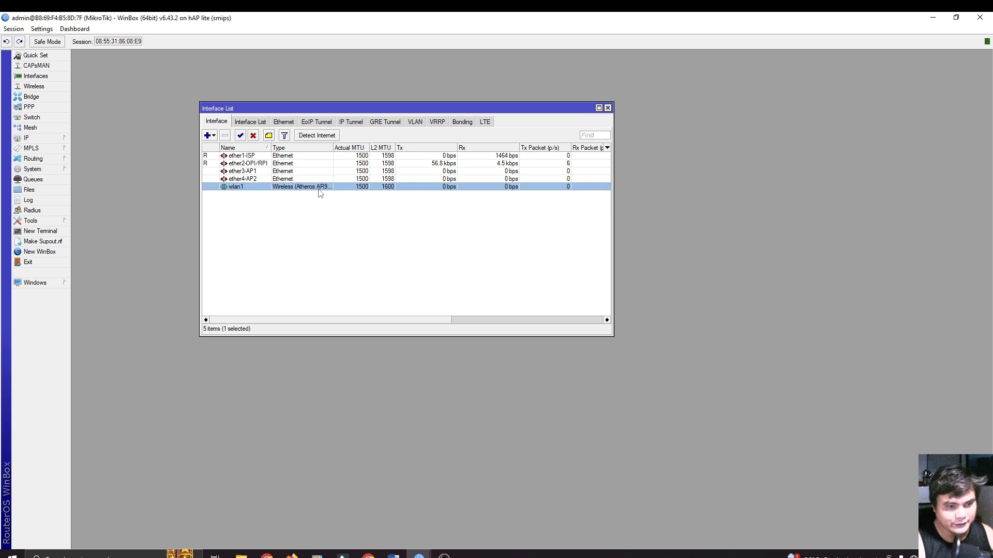
- Start a new bridge interface and name it bridge-VLAN
{"action": "left_click_drag", "start_coordinate": [310, 108], "coordinate": [214, 56]}
{"action": "left_click", "coordinate": [31, 97]}
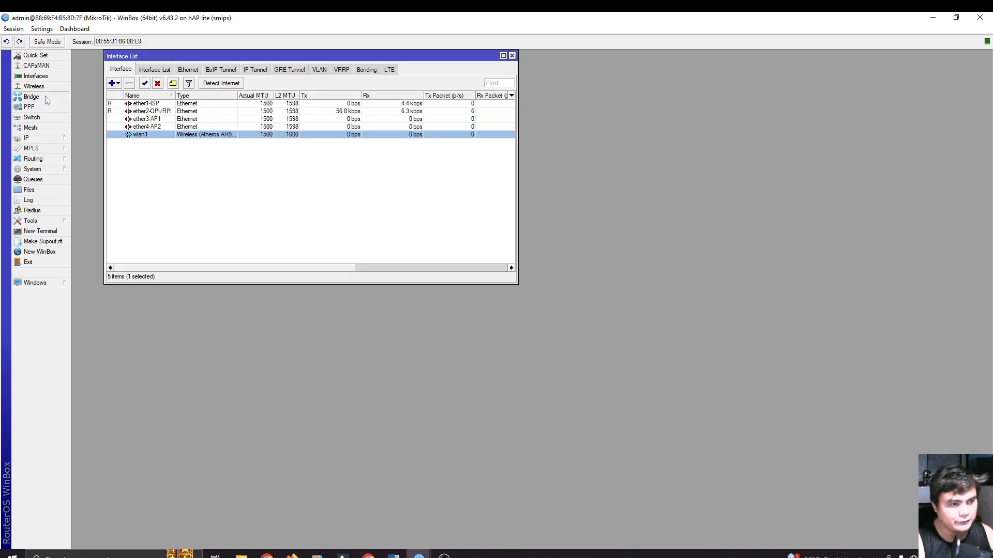
{"action": "left_click_drag", "start_coordinate": [314, 301], "coordinate": [161, 256]}
{"action": "left_click", "coordinate": [116, 194]}
{"action": "left_click", "coordinate": [203, 285]}
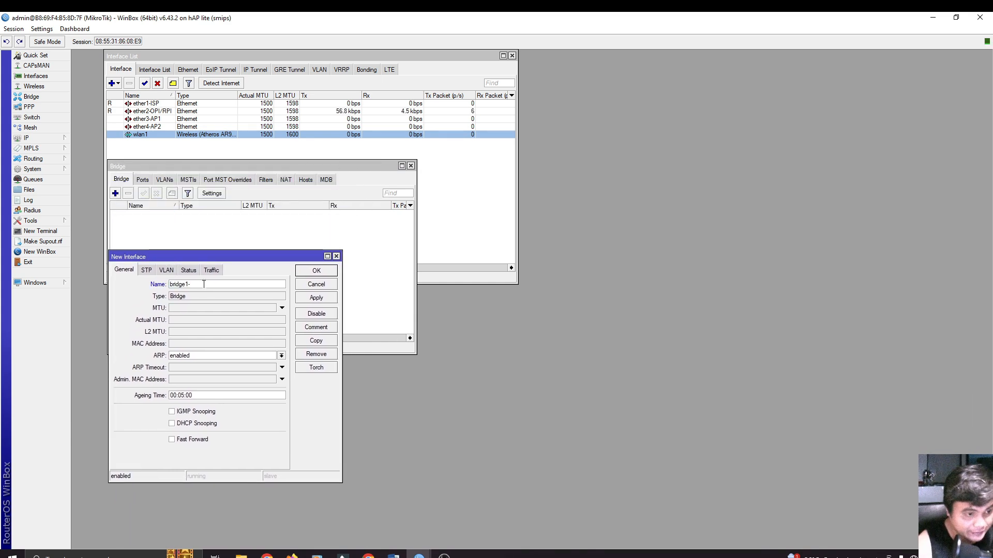
{"action": "type", "text": "-vlan"}
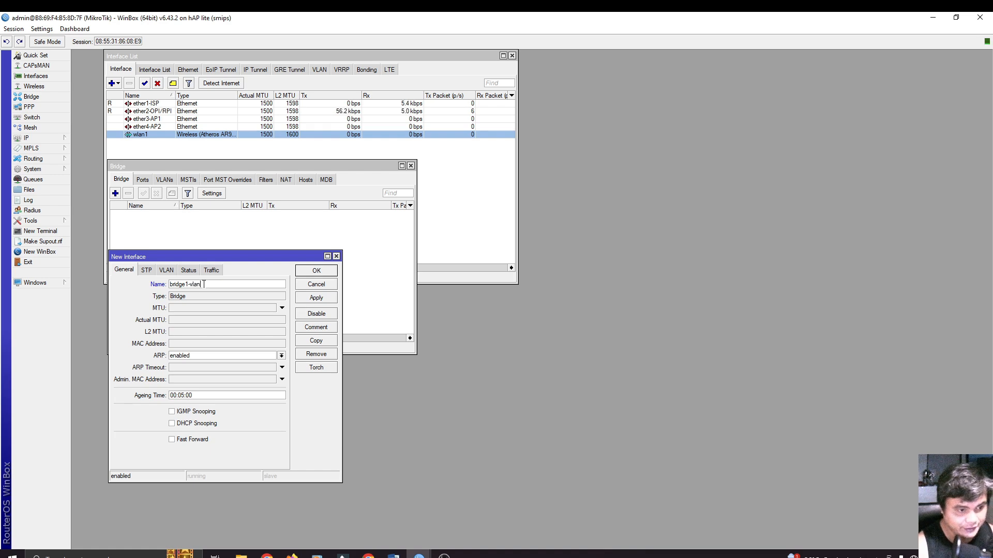
{"action": "left_click_drag", "start_coordinate": [203, 285], "coordinate": [170, 282]}
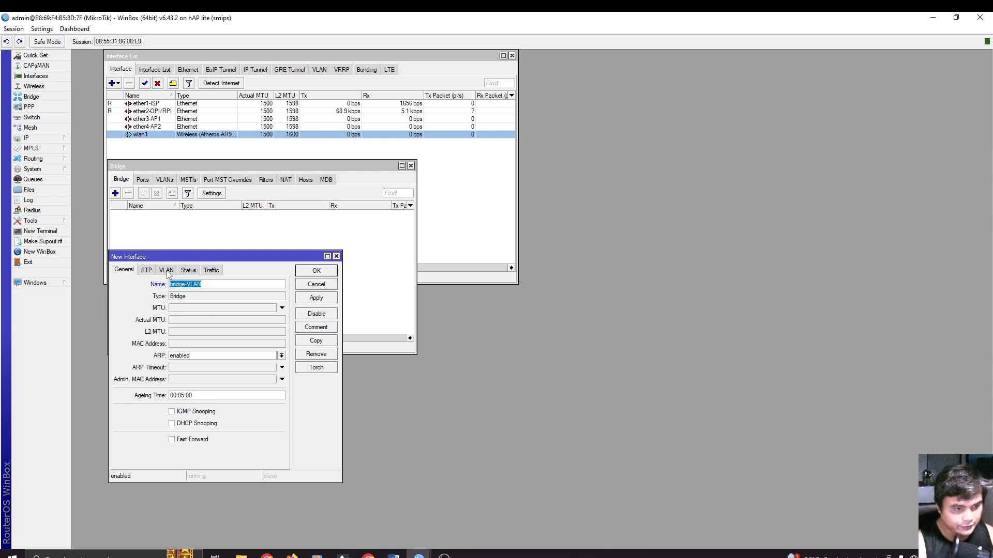
- Turn on VLAN filtering for the new bridge and save it
{"action": "left_click", "coordinate": [166, 271]}
{"action": "left_click", "coordinate": [152, 285]}
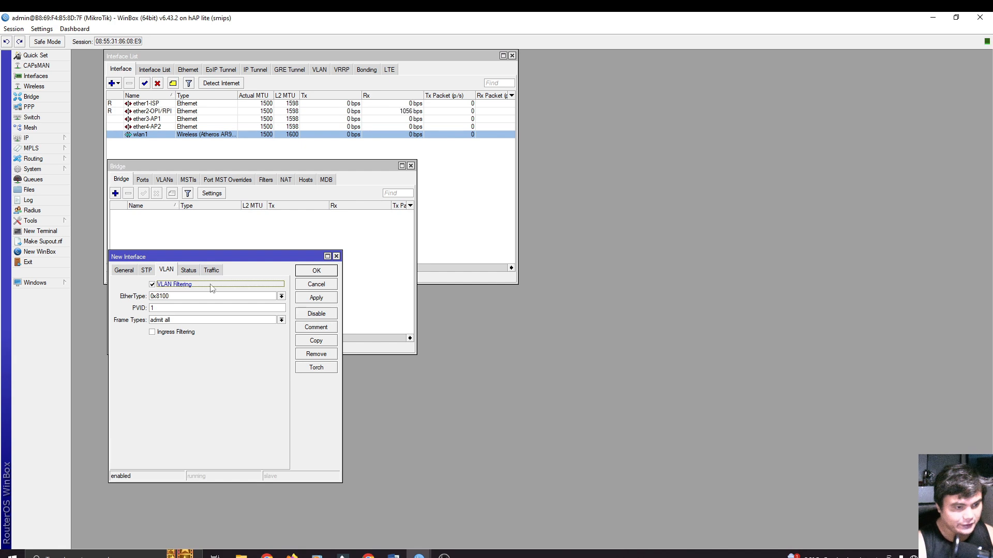
{"action": "left_click", "coordinate": [317, 298]}
{"action": "left_click", "coordinate": [317, 272]}
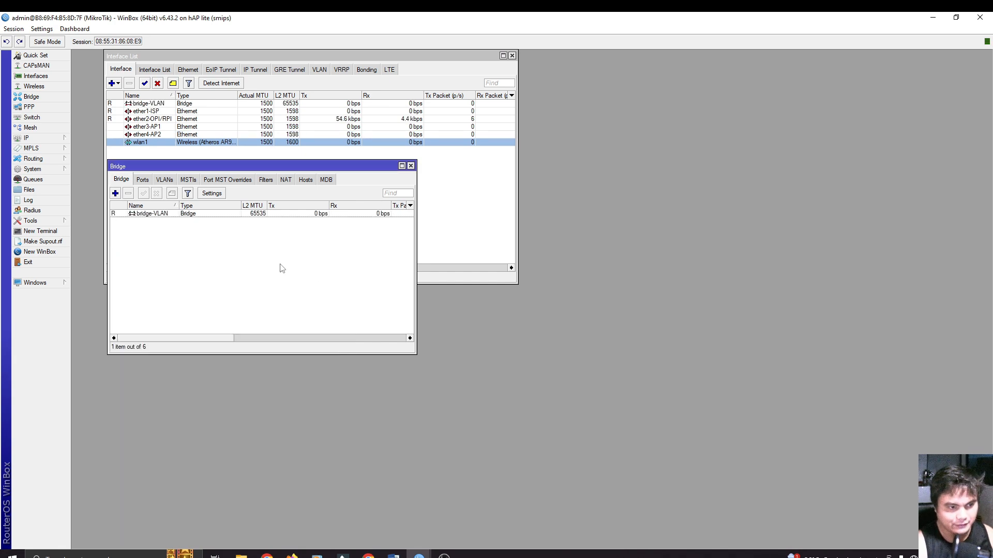
- Add ether2-OPI/RPI as a port of bridge-VLAN, apply it, and reconnect to the router
{"action": "left_click", "coordinate": [143, 181]}
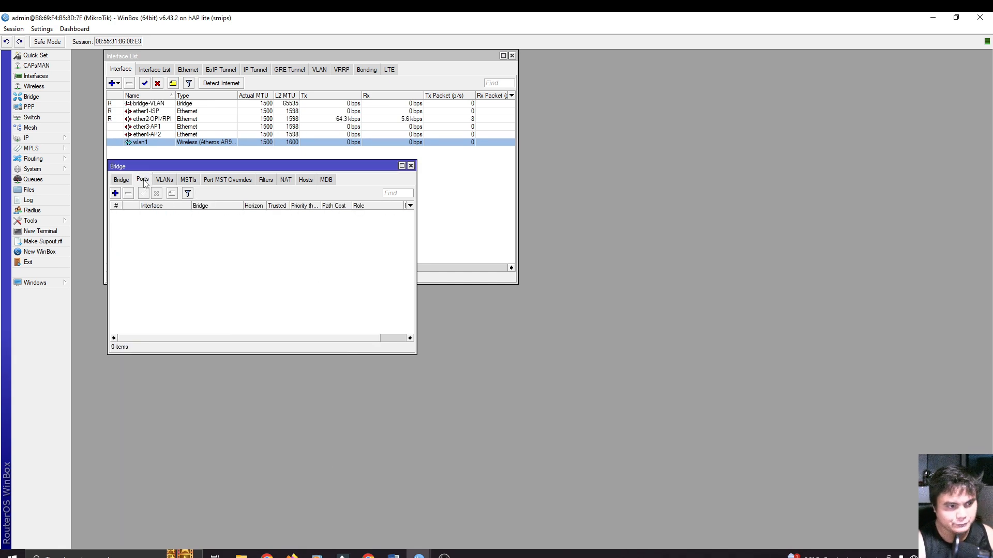
{"action": "left_click", "coordinate": [115, 194]}
{"action": "left_click_drag", "start_coordinate": [274, 176], "coordinate": [211, 191]}
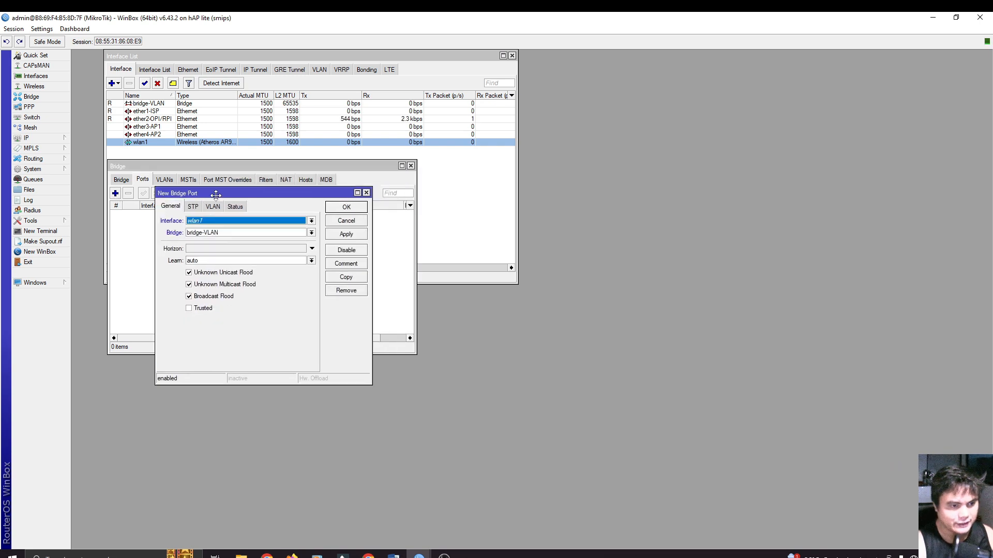
{"action": "left_click", "coordinate": [217, 222]}
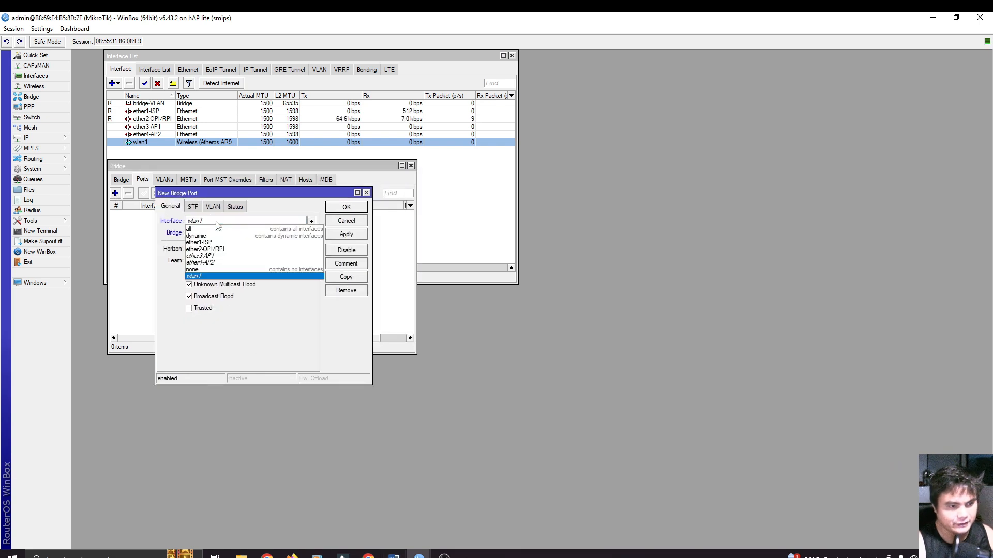
{"action": "left_click", "coordinate": [216, 250]}
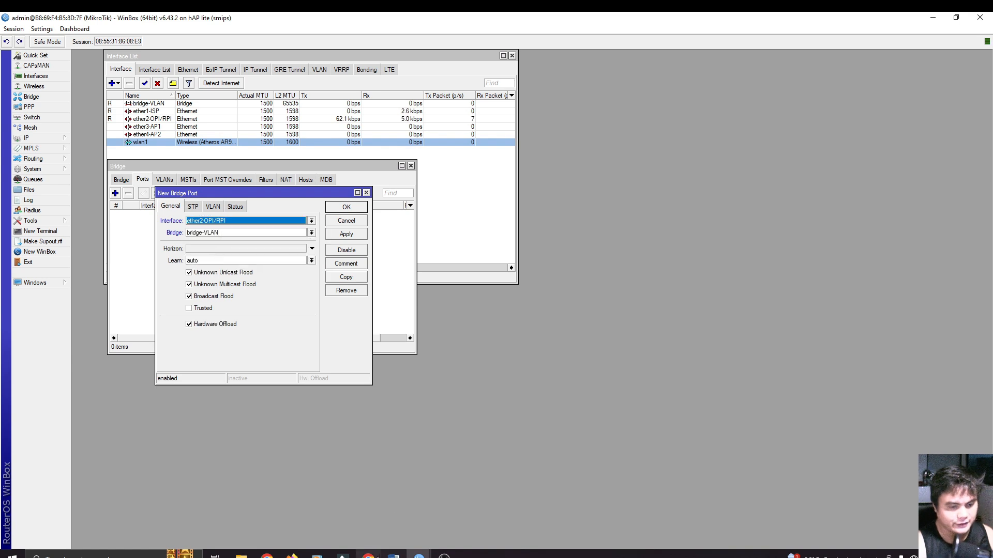
{"action": "left_click", "coordinate": [238, 234]}
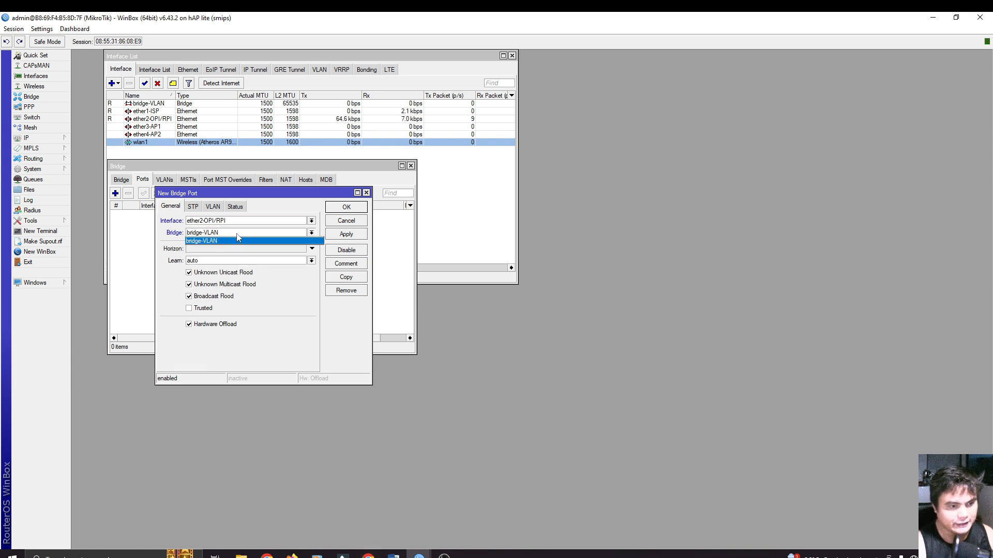
{"action": "left_click", "coordinate": [238, 241]}
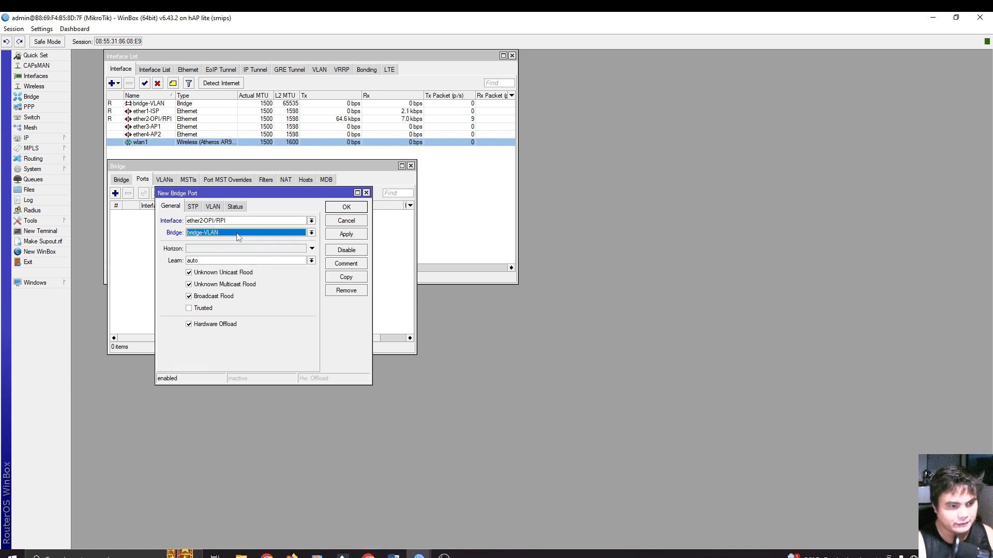
{"action": "left_click", "coordinate": [347, 234]}
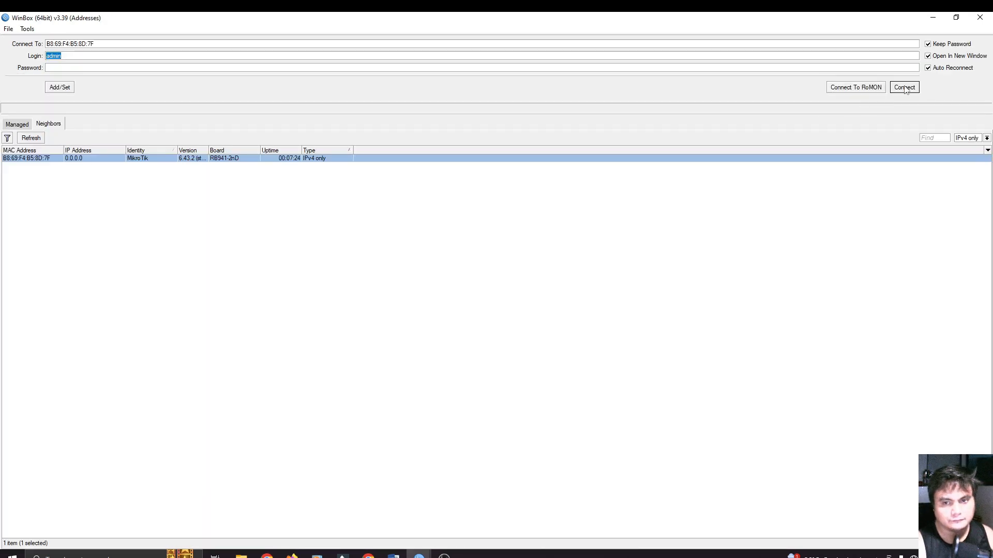
{"action": "left_click", "coordinate": [905, 88]}
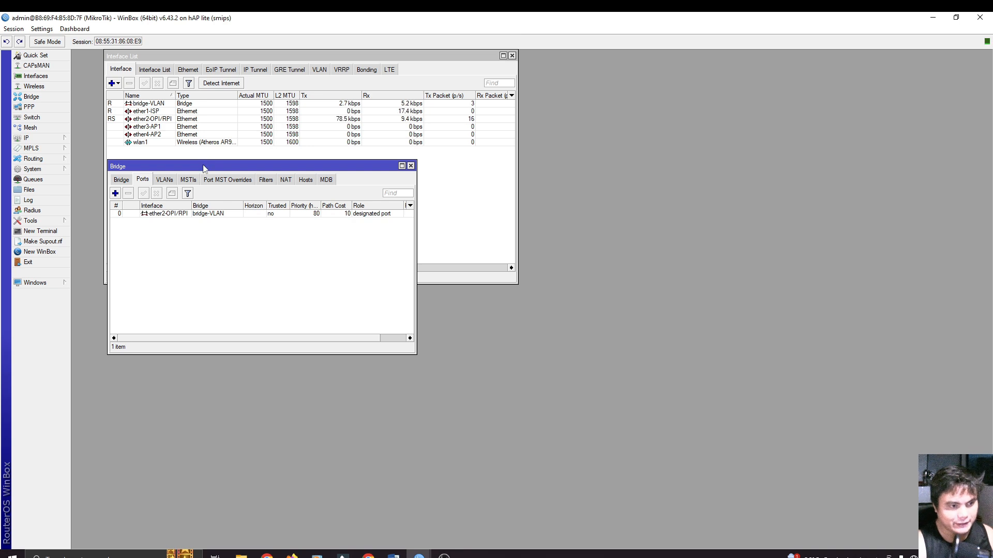
- Add ether3-AP1 as a port of bridge-VLAN and save it
{"action": "mouse_move", "coordinate": [201, 166]}
{"action": "left_mouse_down"}
{"action": "mouse_move", "coordinate": [208, 179]}
{"action": "mouse_move", "coordinate": [205, 171]}
{"action": "left_mouse_up"}
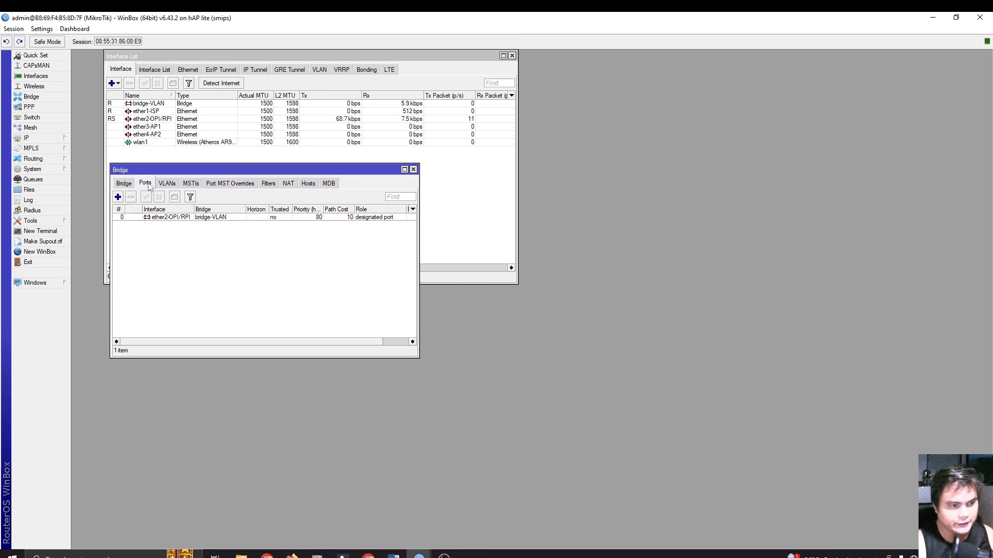
{"action": "left_click", "coordinate": [117, 197]}
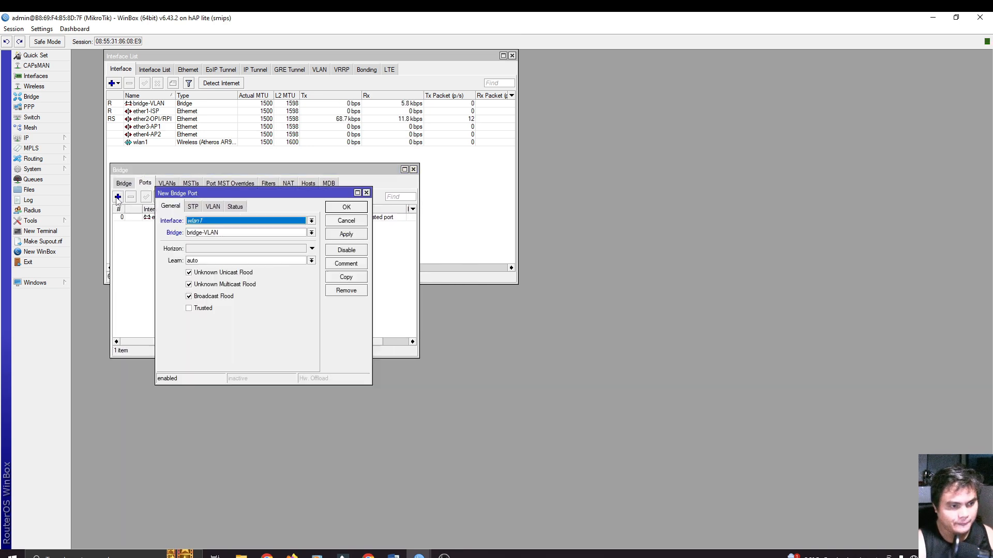
{"action": "left_click_drag", "start_coordinate": [202, 193], "coordinate": [174, 239]}
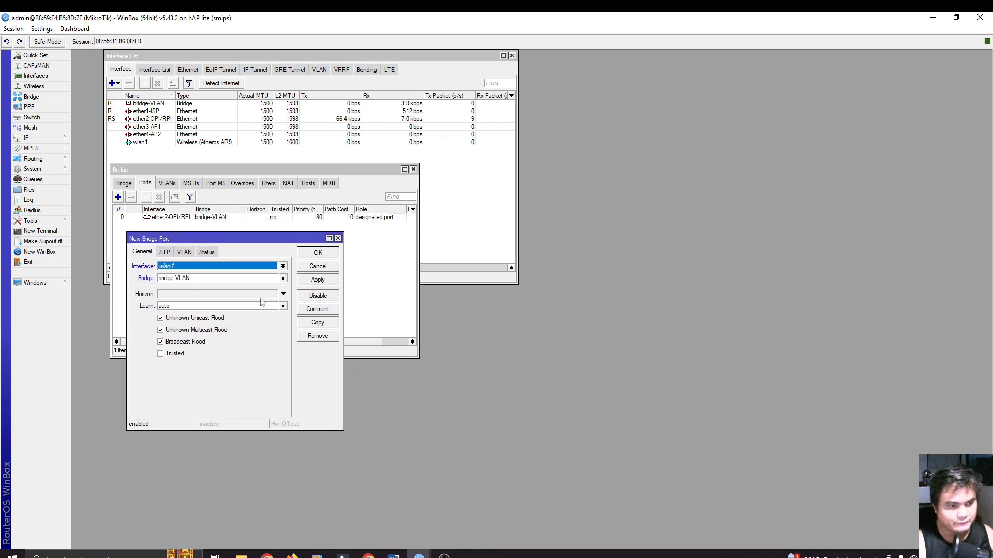
{"action": "left_click", "coordinate": [189, 267]}
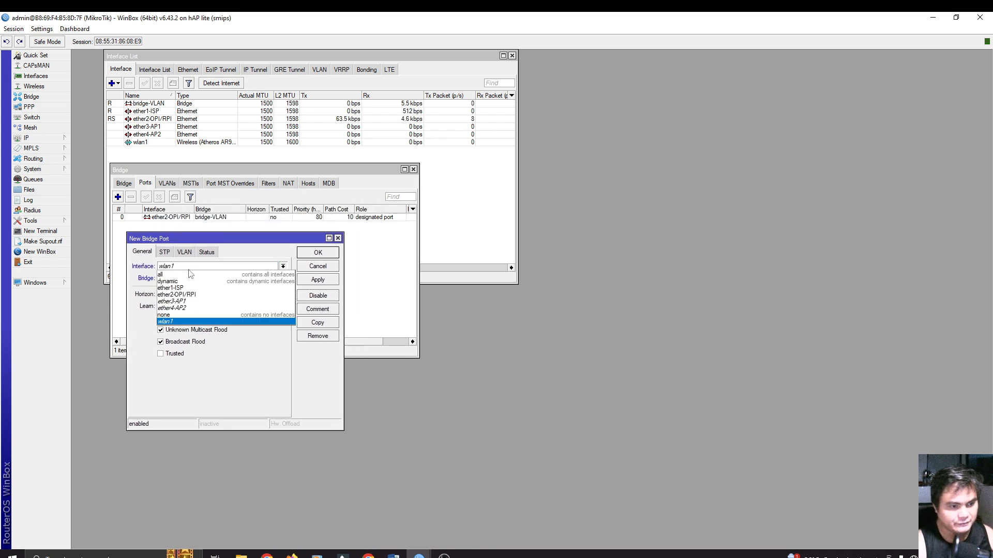
{"action": "left_click", "coordinate": [188, 303]}
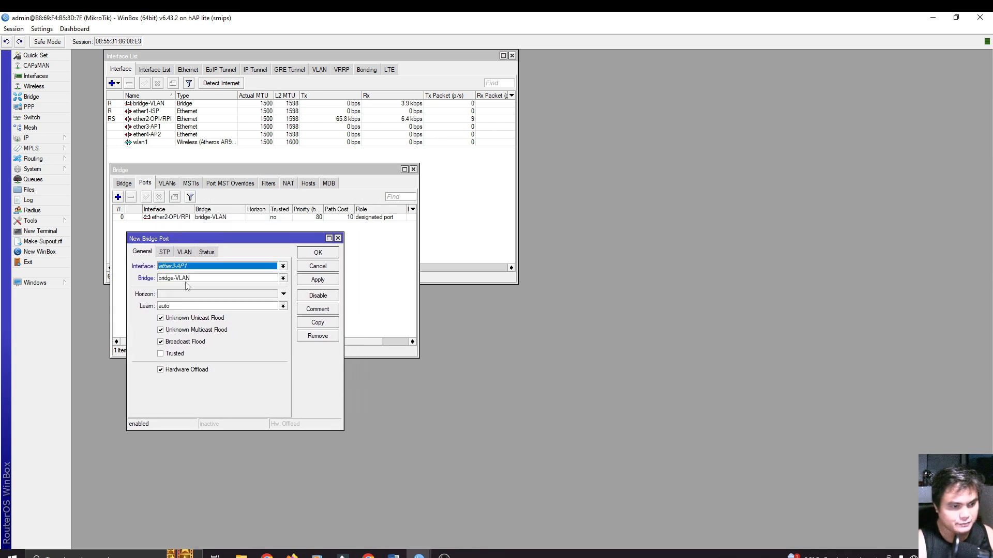
{"action": "left_click", "coordinate": [316, 279]}
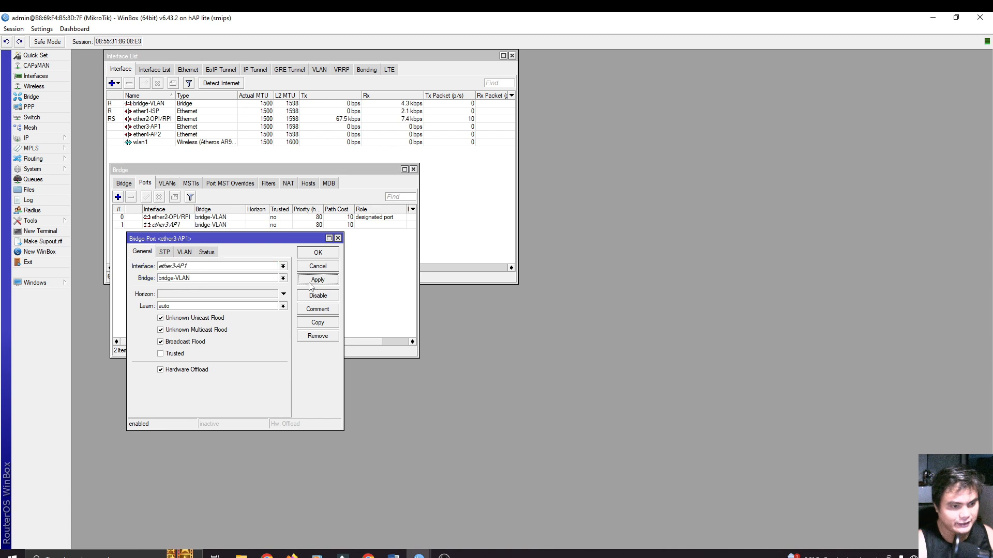
{"action": "left_click", "coordinate": [316, 254]}
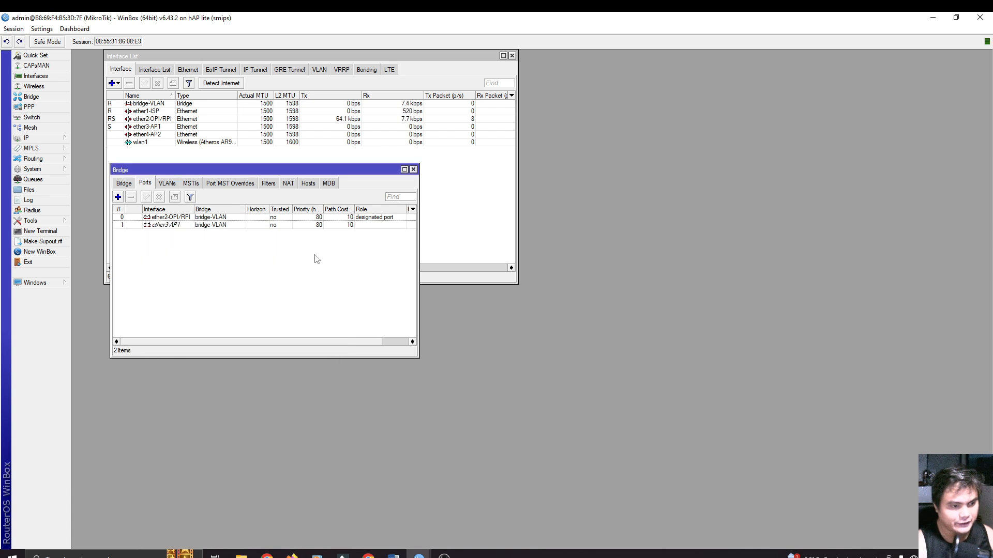
{"action": "left_click", "coordinate": [118, 197]}
{"action": "left_click_drag", "start_coordinate": [205, 241], "coordinate": [299, 203]}
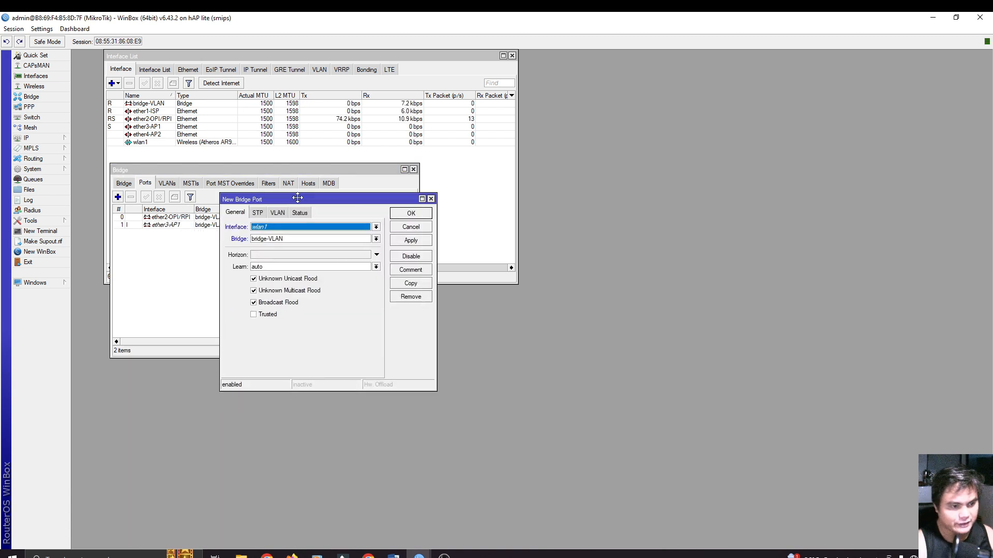
{"action": "left_click", "coordinate": [297, 227]}
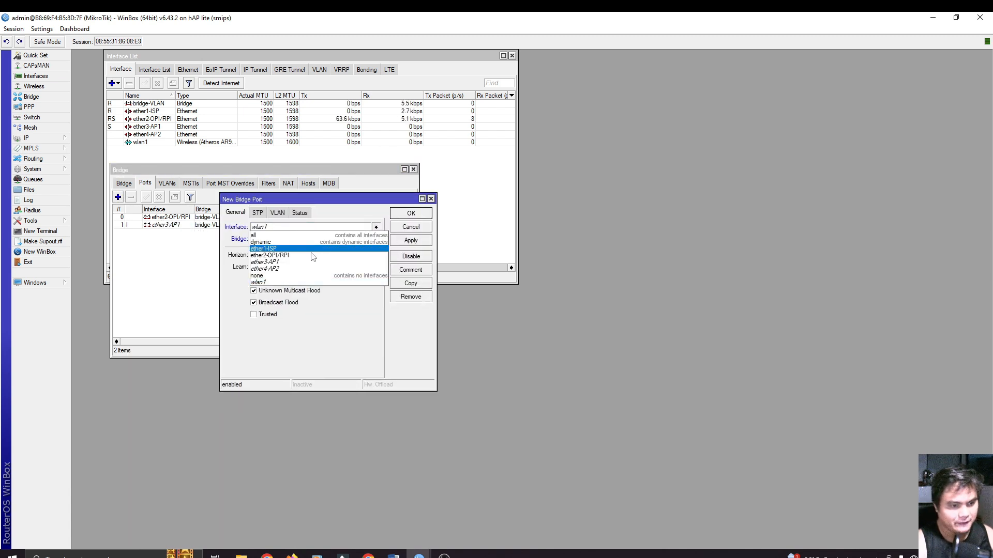
{"action": "left_click", "coordinate": [276, 269]}
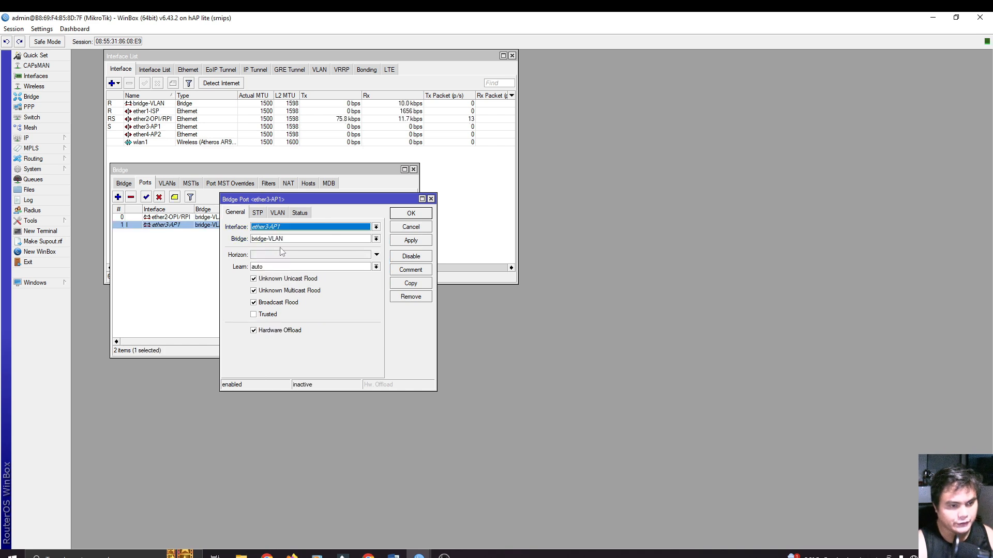
- Set the PVID of the ether3-AP1 bridge port to 88 and save it
{"action": "left_click", "coordinate": [278, 214]}
{"action": "left_click_drag", "start_coordinate": [306, 205], "coordinate": [209, 225]}
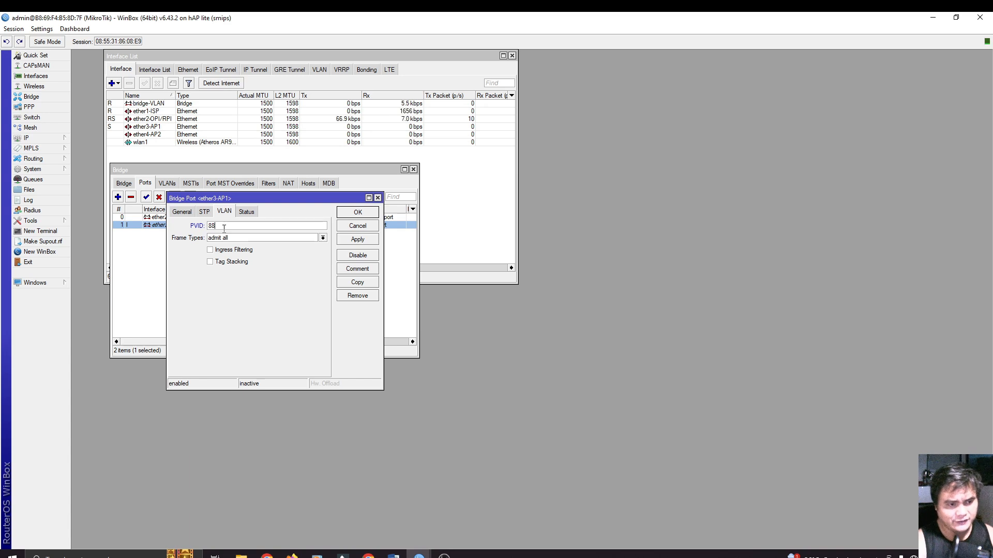
{"action": "left_click_drag", "start_coordinate": [243, 226], "coordinate": [192, 226]}
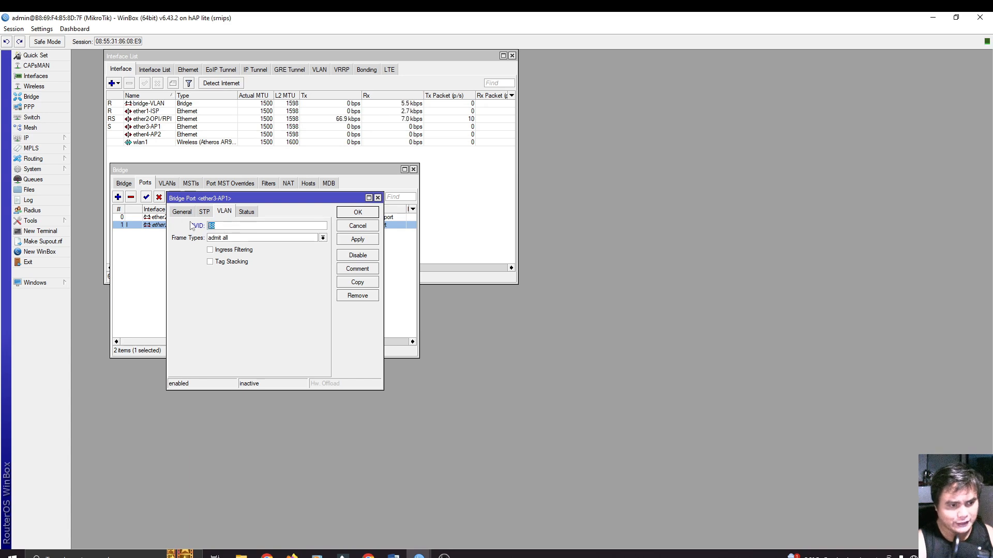
{"action": "left_click", "coordinate": [359, 212]}
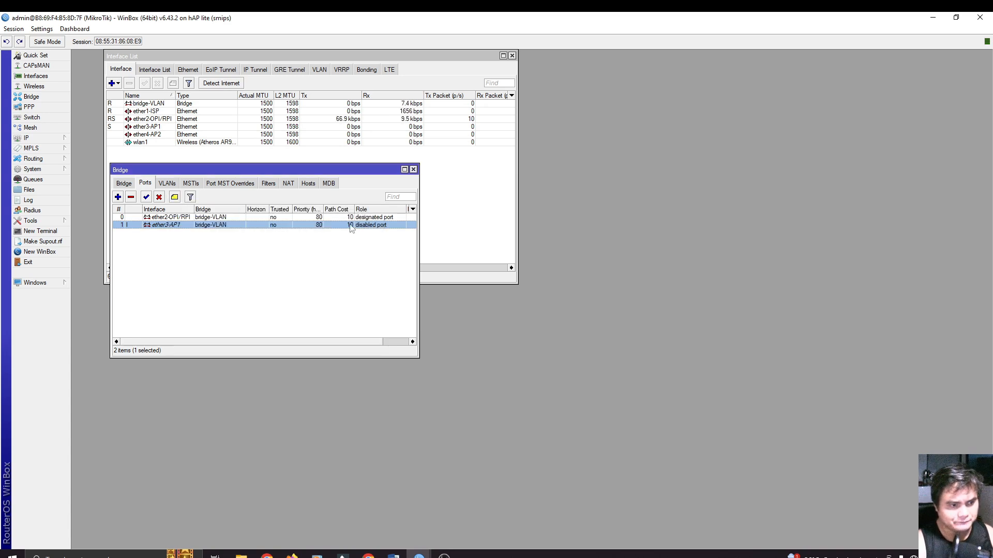
- Add ether4-AP2 as a port of bridge-VLAN with PVID 88 and save it
{"action": "left_click", "coordinate": [118, 198]}
{"action": "left_click_drag", "start_coordinate": [223, 198], "coordinate": [249, 250]}
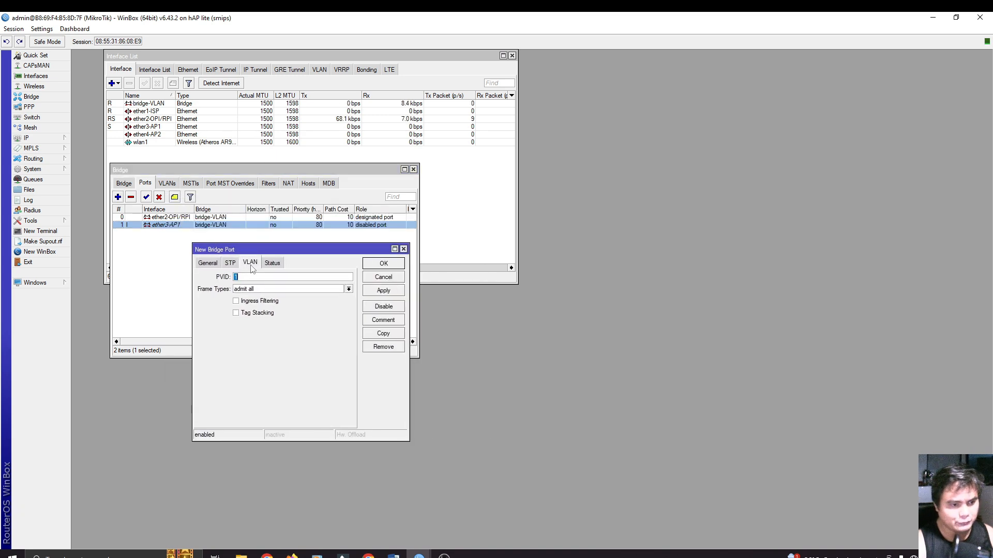
{"action": "left_click", "coordinate": [210, 263]}
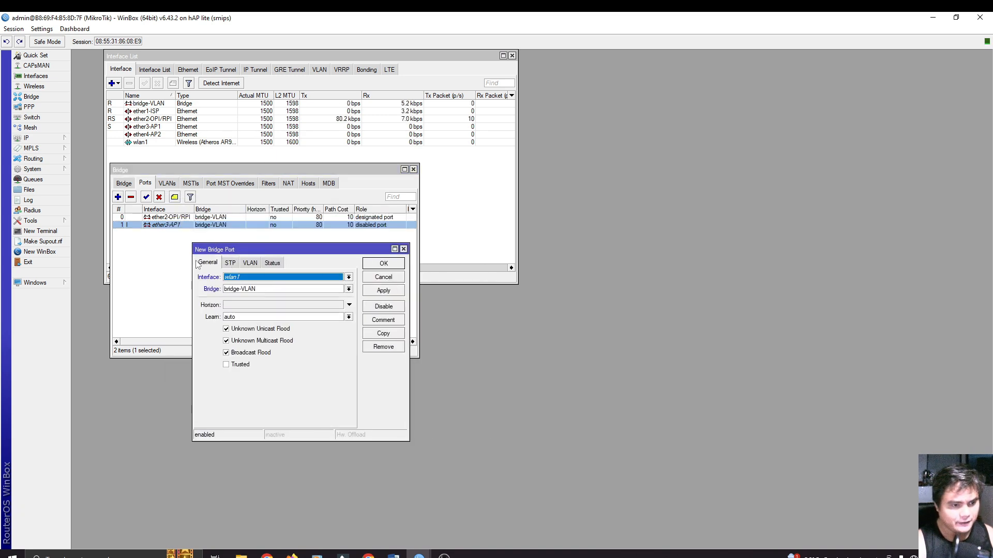
{"action": "left_click", "coordinate": [264, 278]}
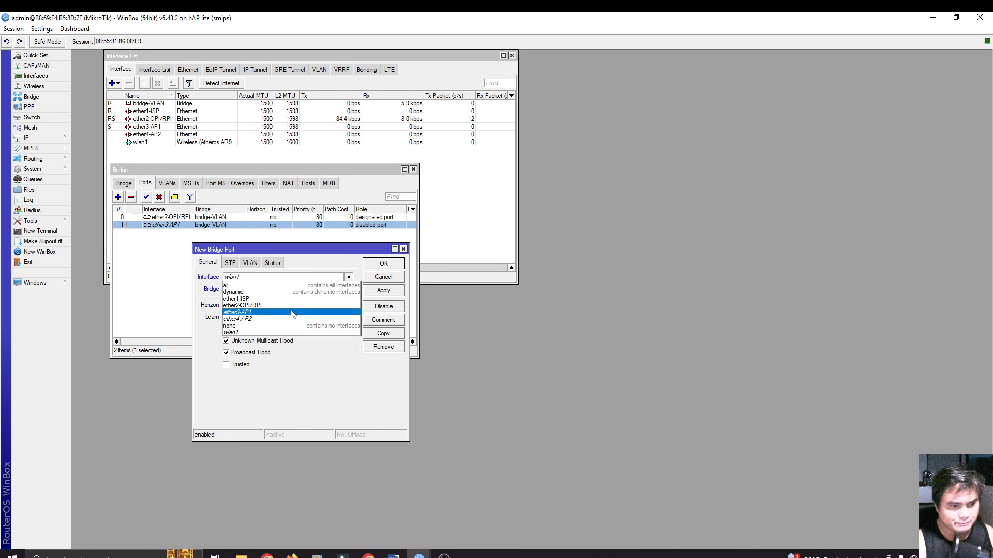
{"action": "left_click", "coordinate": [265, 322]}
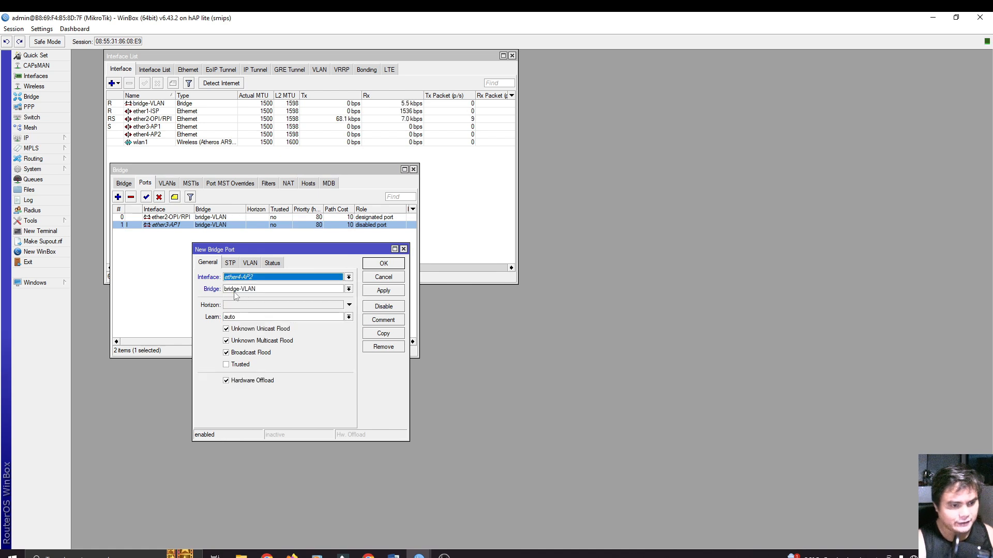
{"action": "left_click", "coordinate": [250, 263]}
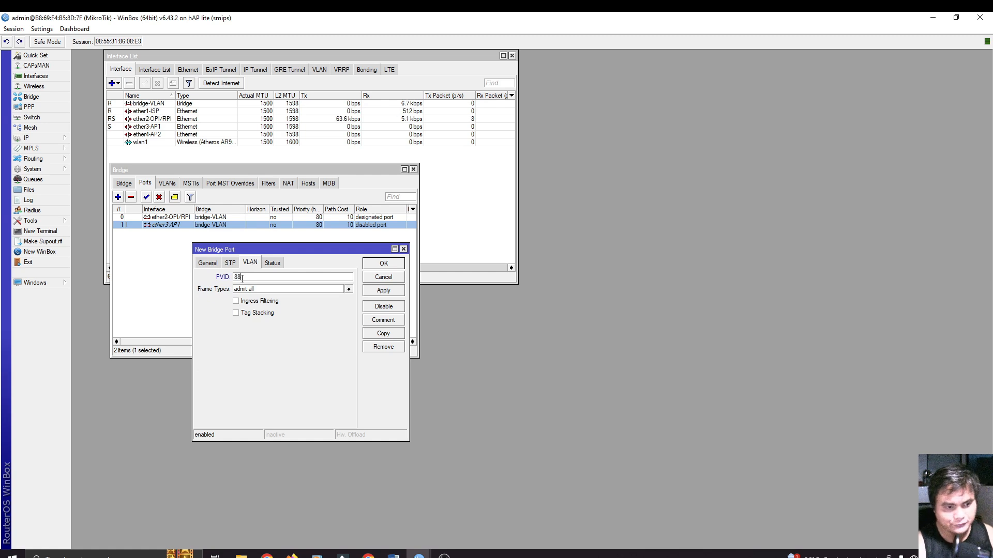
{"action": "left_click", "coordinate": [382, 291]}
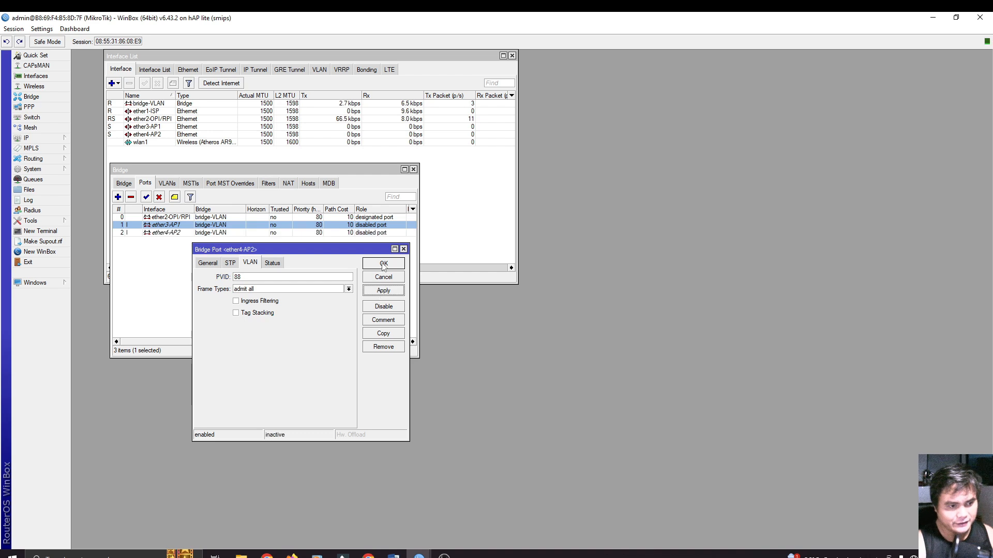
{"action": "left_click", "coordinate": [383, 266]}
- Add wlan1 as a port of bridge-VLAN with PVID 88 and save it
{"action": "left_click", "coordinate": [117, 197]}
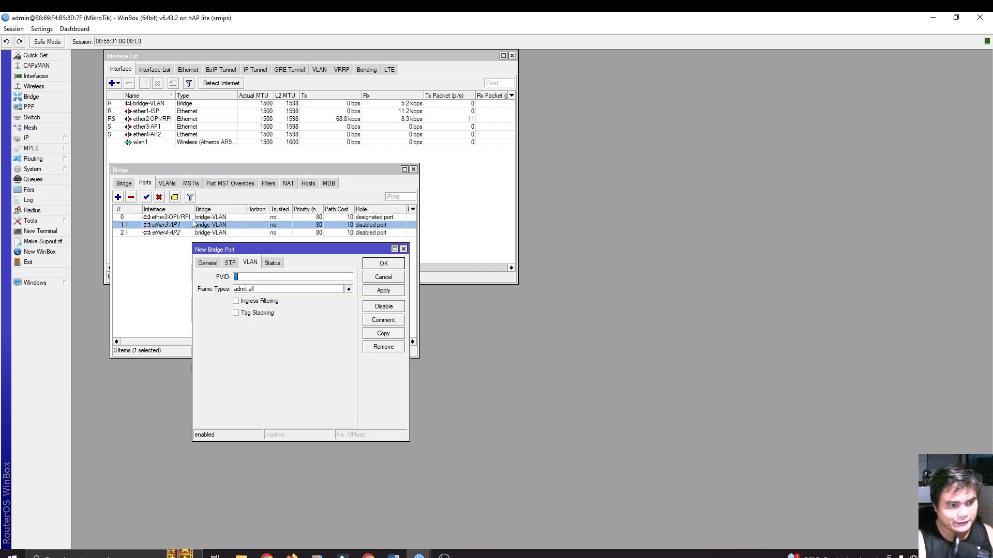
{"action": "left_click_drag", "start_coordinate": [245, 249], "coordinate": [189, 224]}
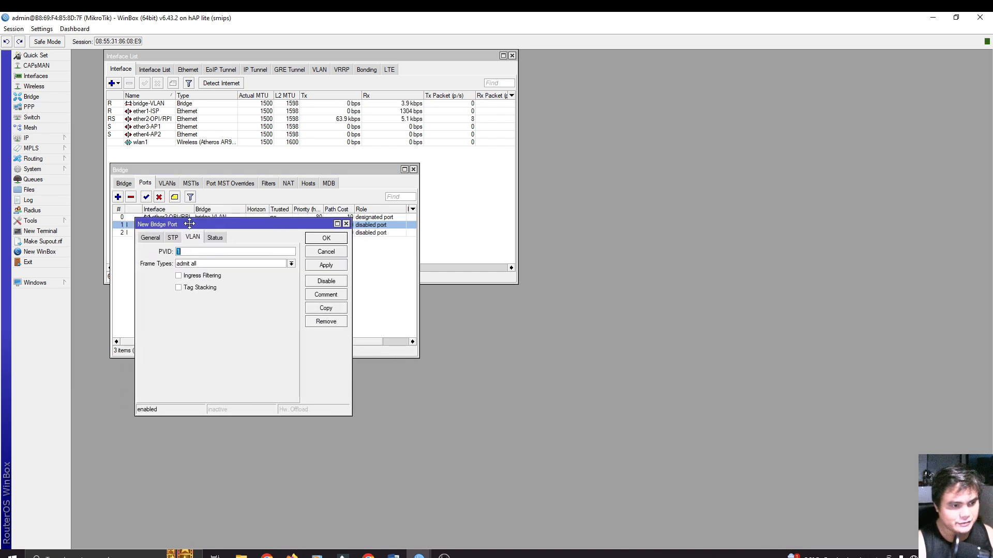
{"action": "left_click", "coordinate": [150, 236]}
{"action": "left_click", "coordinate": [185, 253]}
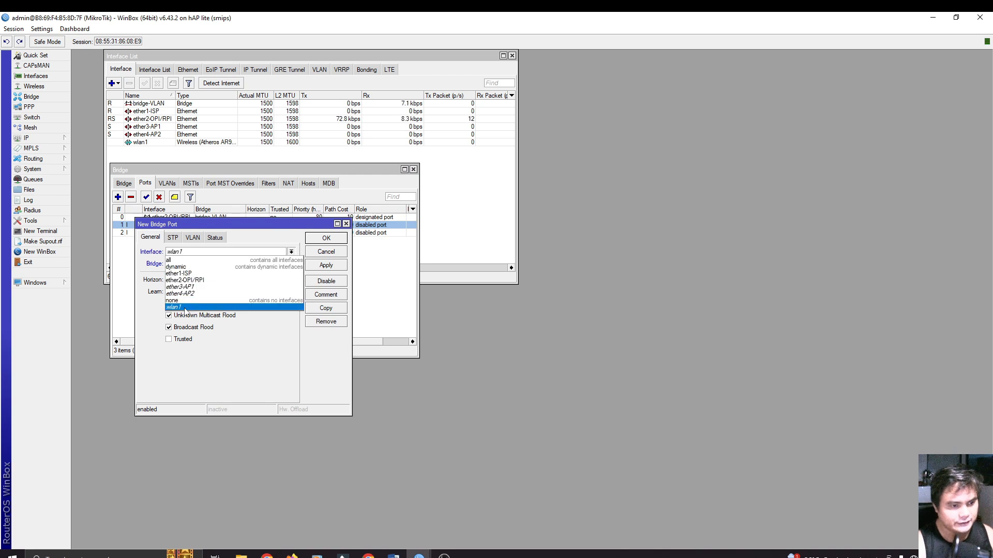
{"action": "left_click", "coordinate": [185, 308]}
{"action": "left_click", "coordinate": [192, 239]}
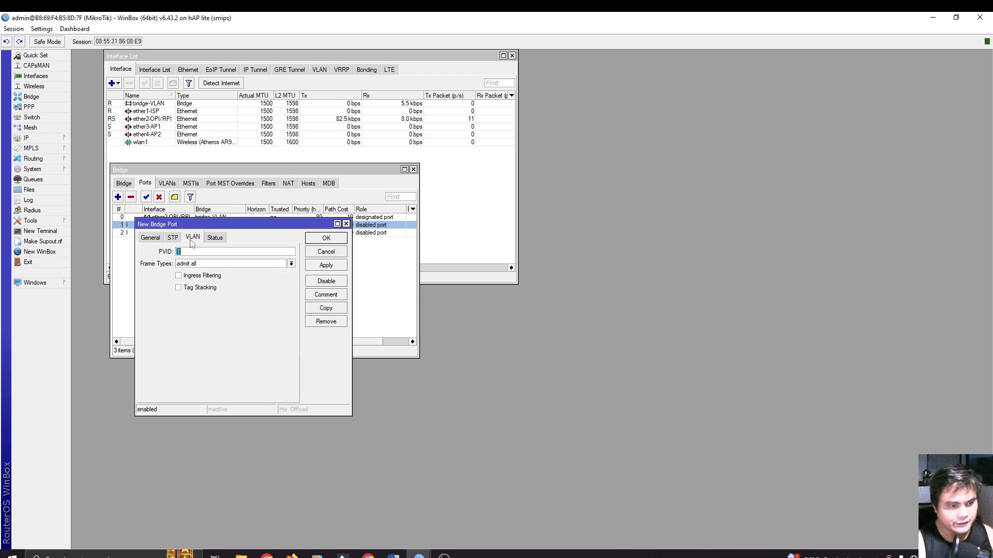
{"action": "type", "text": "88"}
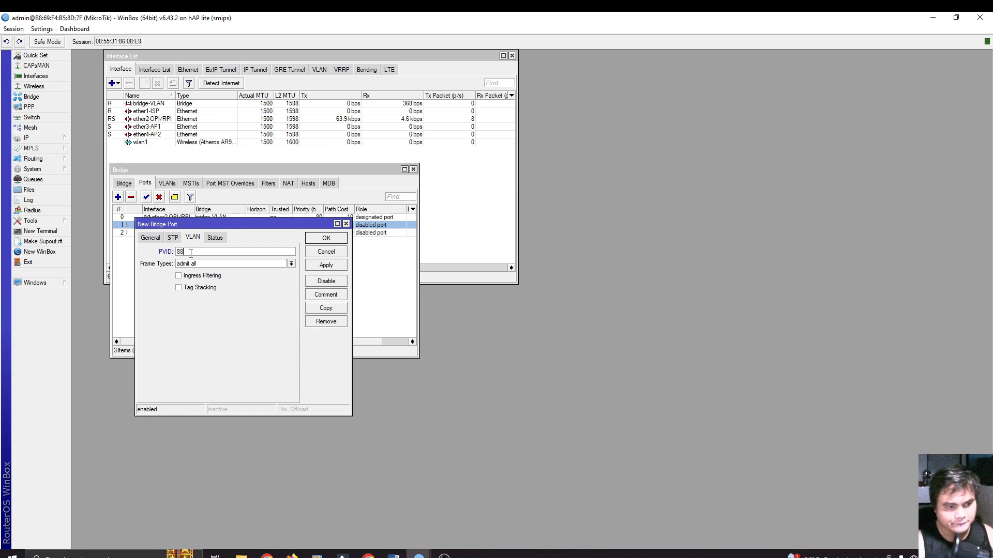
{"action": "left_click", "coordinate": [334, 240]}
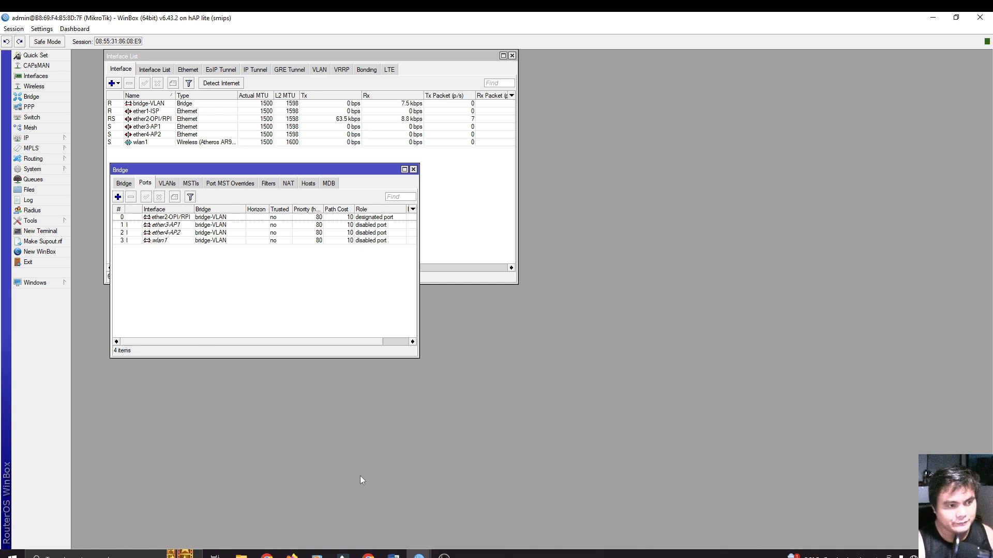
- Start a new bridge VLAN entry on bridge-VLAN and set its VLAN ID to 88
{"action": "left_click", "coordinate": [168, 183]}
{"action": "left_click", "coordinate": [118, 197]}
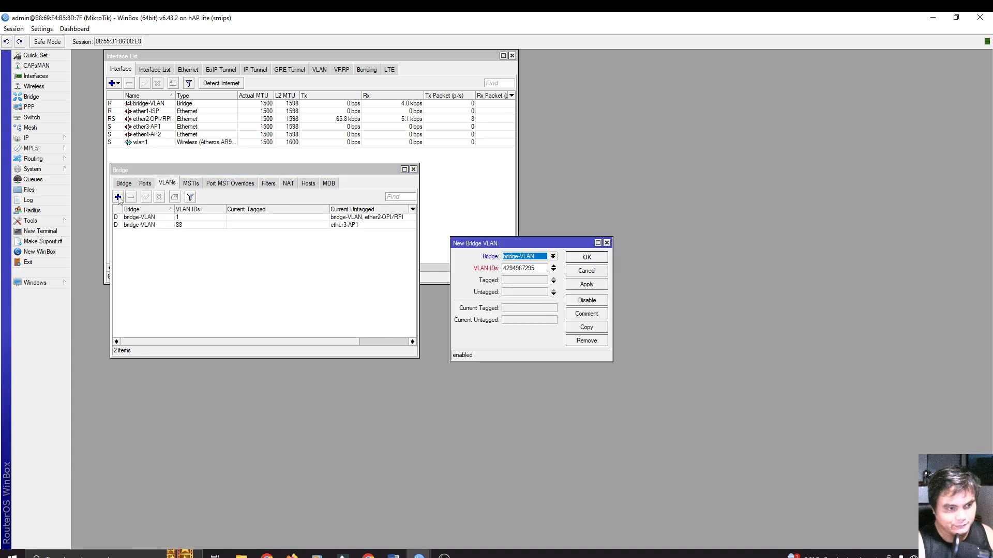
{"action": "left_click_drag", "start_coordinate": [529, 243], "coordinate": [356, 199]}
{"action": "left_click", "coordinate": [357, 213]}
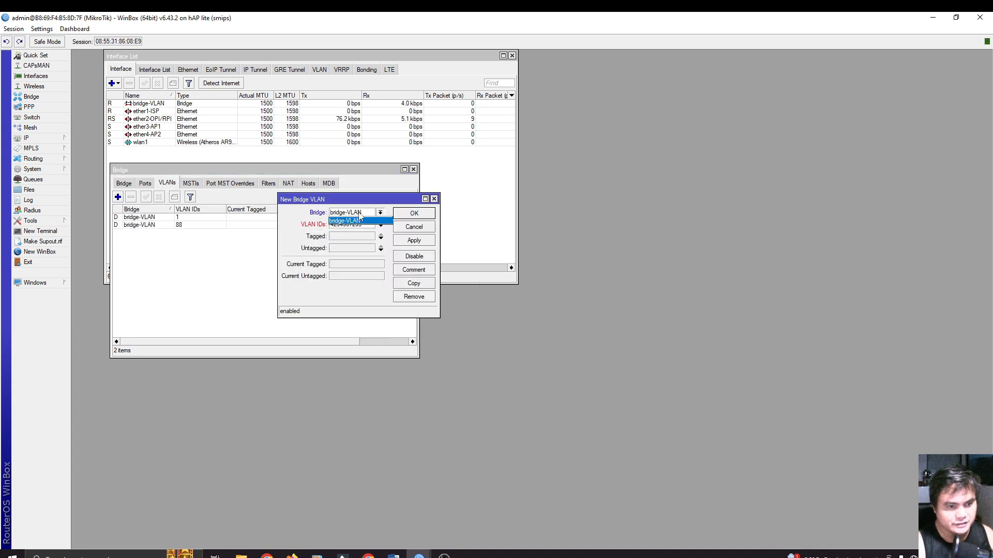
{"action": "left_click", "coordinate": [362, 212]}
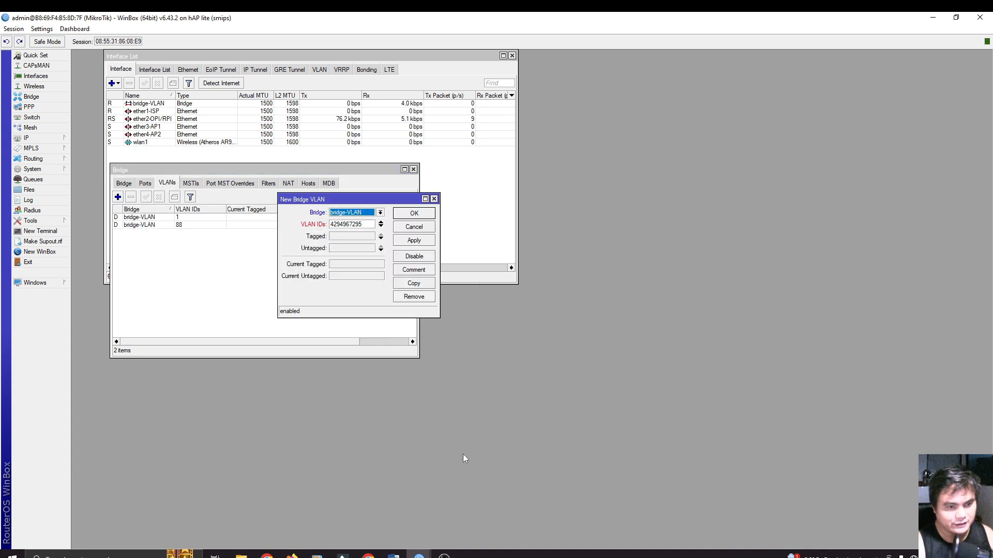
{"action": "left_click", "coordinate": [370, 224]}
{"action": "left_click_drag", "start_coordinate": [370, 224], "coordinate": [291, 225]}
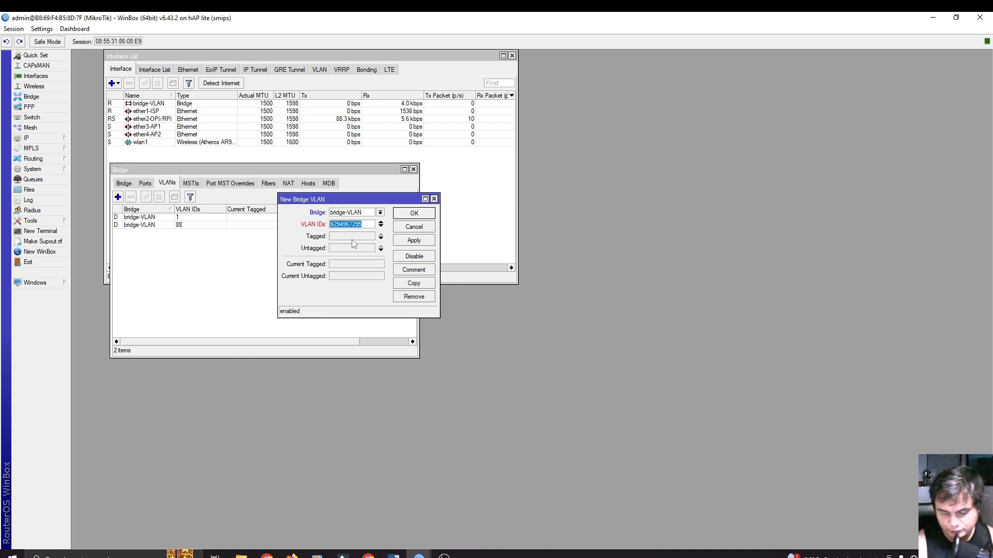
{"action": "type", "text": "88"}
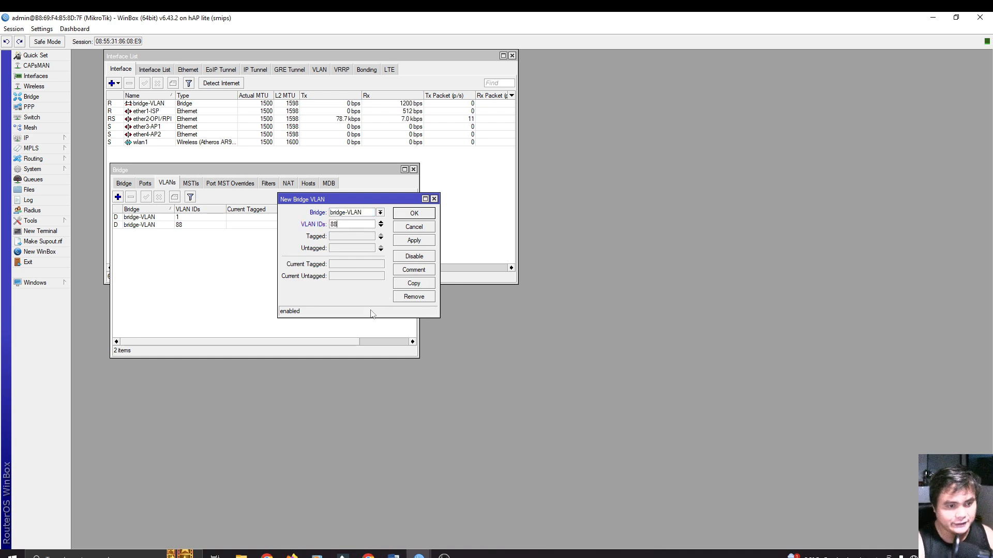
- Set ether2-OPI/RPI as the tagged interface of the VLAN 88 entry
{"action": "left_click", "coordinate": [357, 236]}
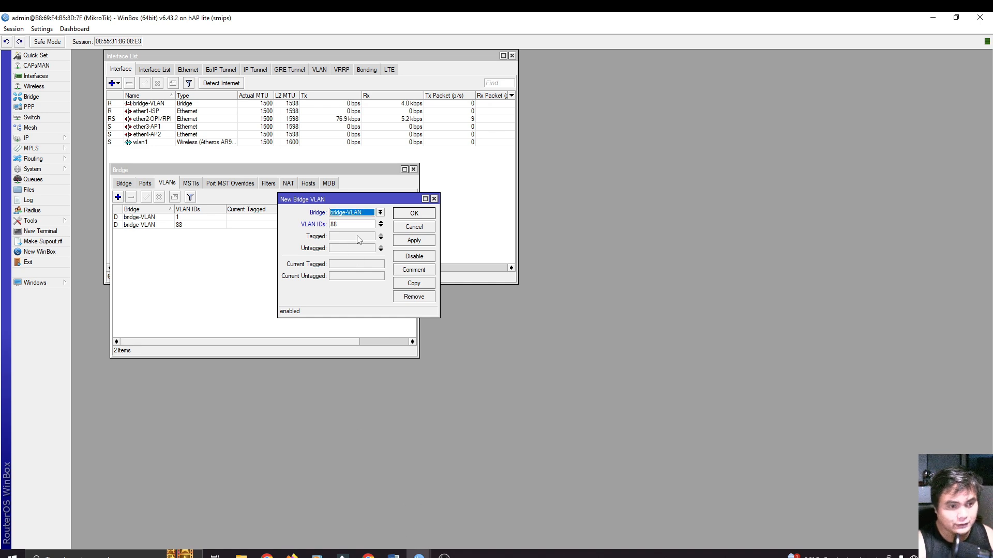
{"action": "left_click", "coordinate": [379, 237]}
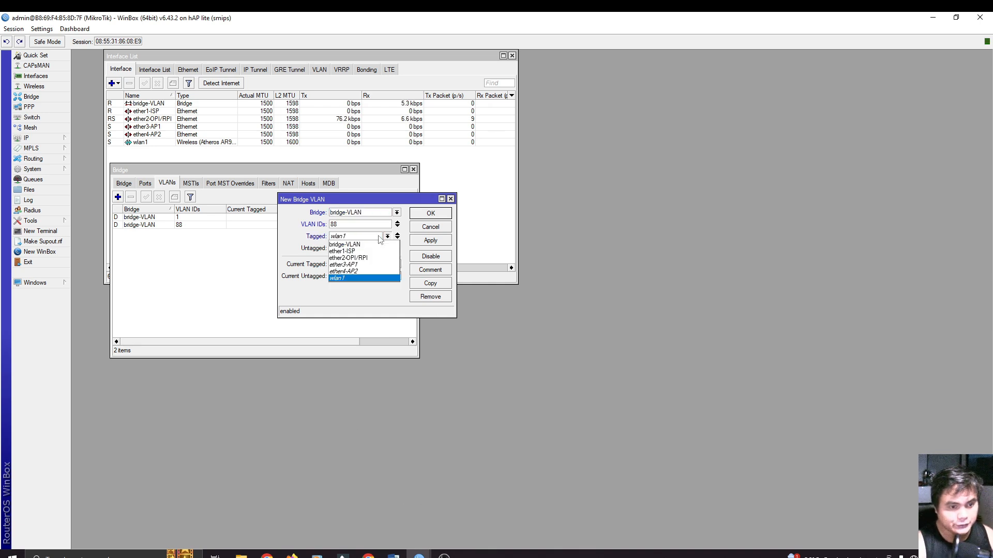
{"action": "left_click", "coordinate": [361, 258]}
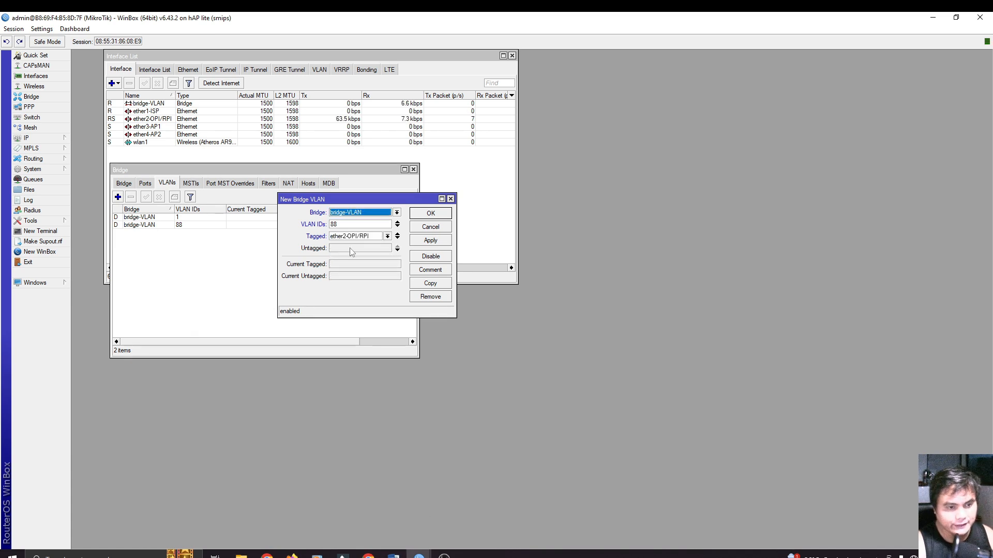
- Set ether3-AP1, ether4-AP2 and wlan1 as untagged interfaces of the VLAN 88 entry and save it
{"action": "left_click", "coordinate": [350, 249]}
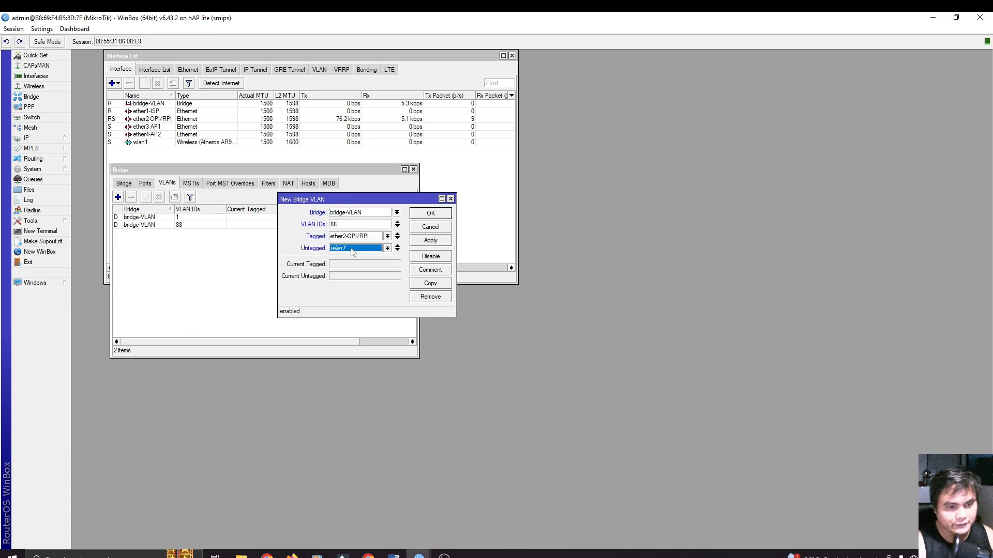
{"action": "left_click", "coordinate": [387, 249]}
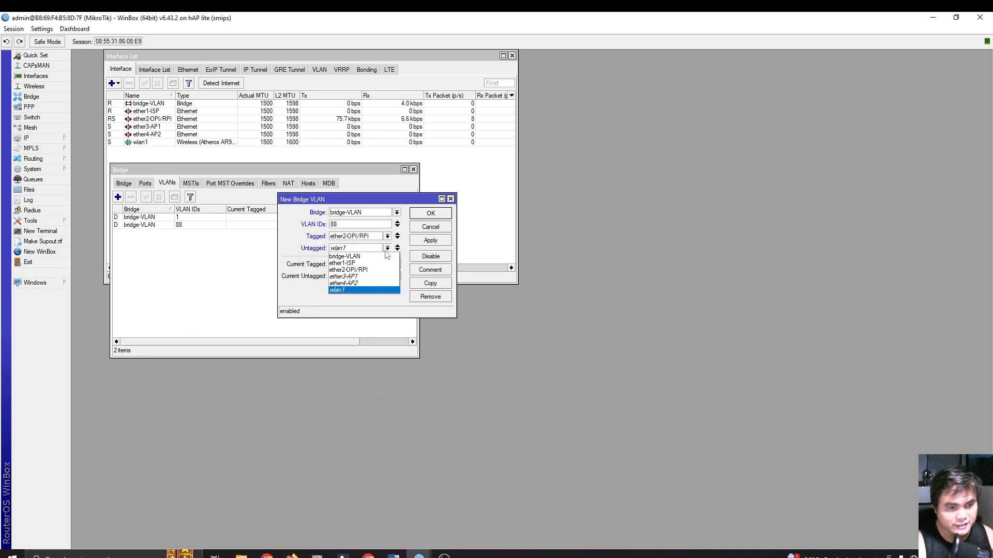
{"action": "left_click", "coordinate": [372, 278]}
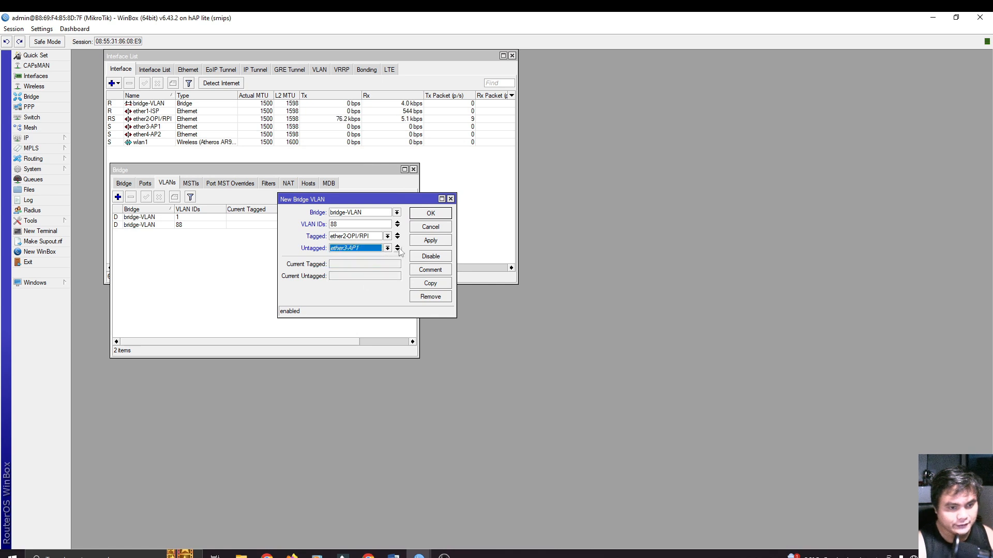
{"action": "left_click", "coordinate": [397, 250]}
{"action": "left_click", "coordinate": [383, 260]}
{"action": "left_click", "coordinate": [368, 292]}
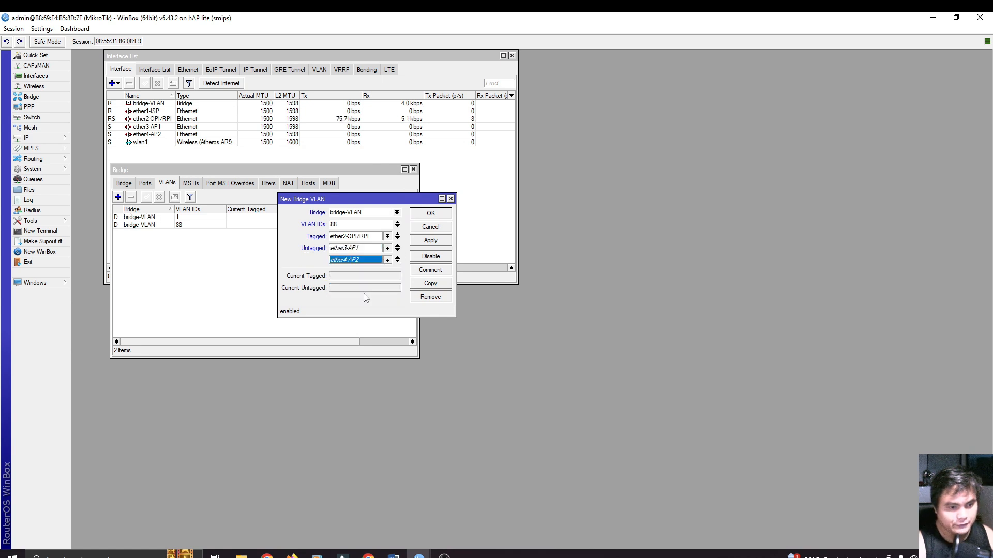
{"action": "left_click", "coordinate": [397, 262]}
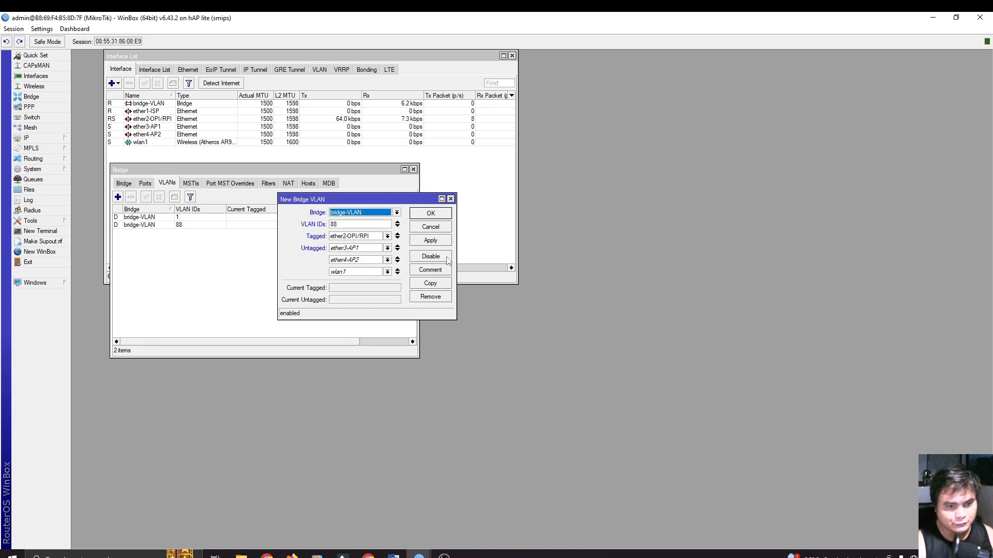
{"action": "left_click", "coordinate": [431, 241]}
{"action": "left_click", "coordinate": [428, 214]}
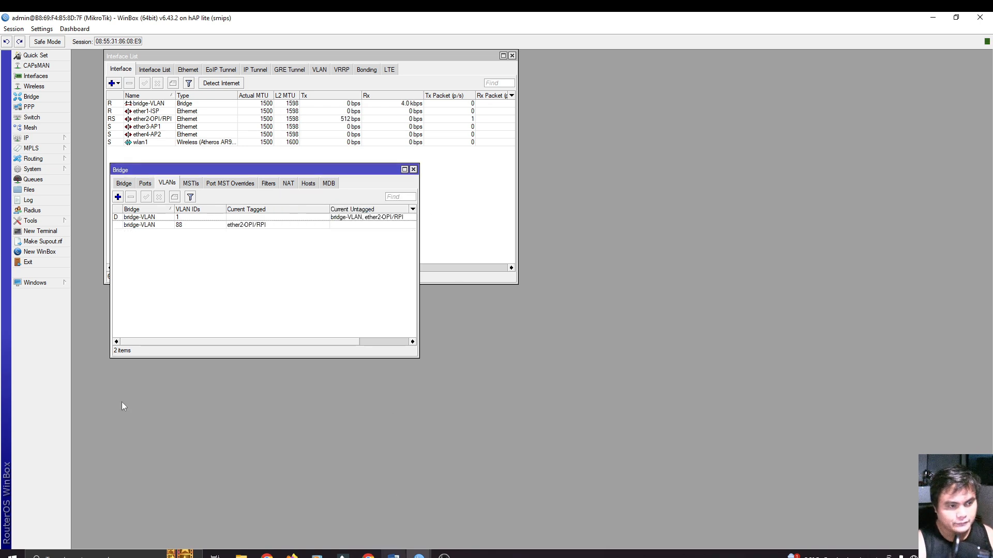
- Add a DHCP client on ether1-ISP, keeping peer DNS, peer NTP and the default route enabled, and save it
{"action": "left_click", "coordinate": [34, 139]}
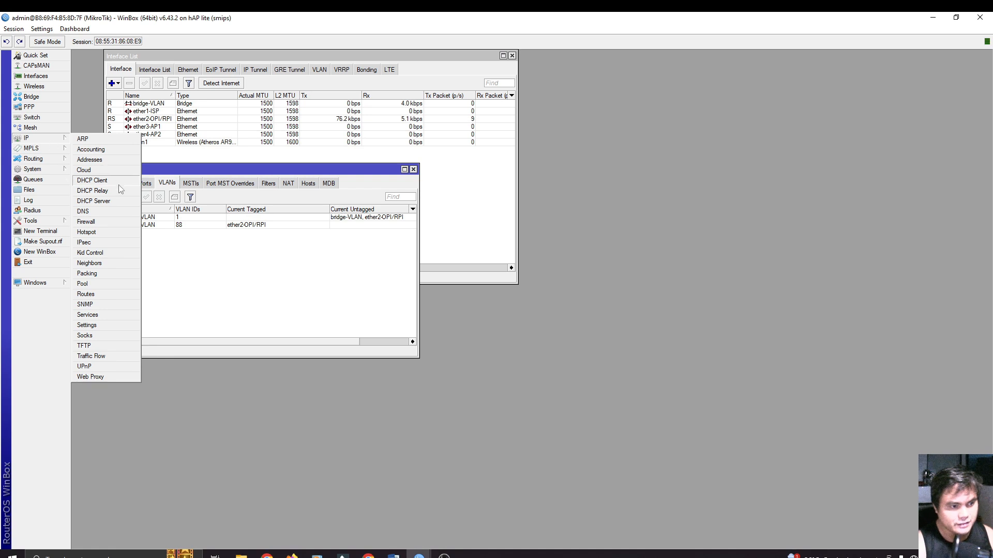
{"action": "left_click", "coordinate": [93, 180]}
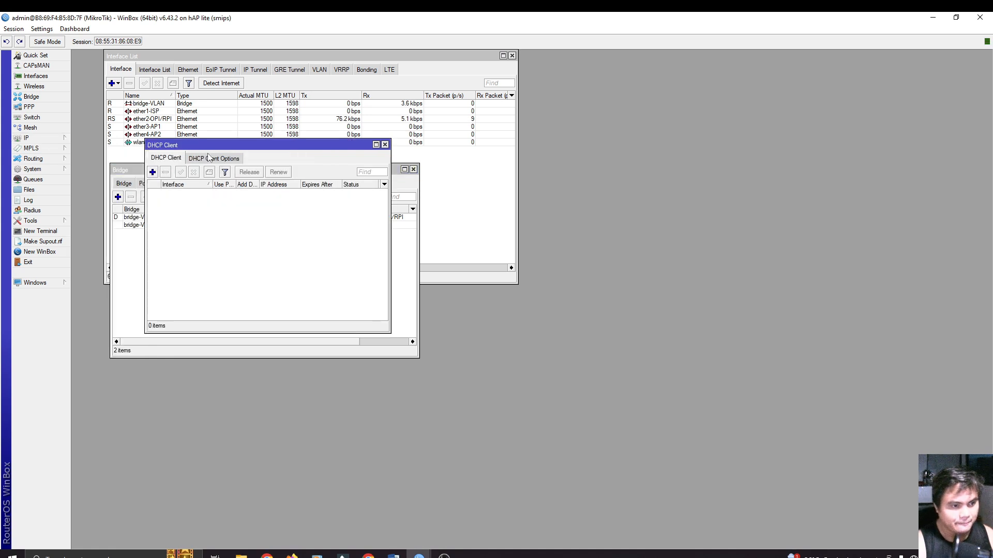
{"action": "left_click", "coordinate": [191, 192]}
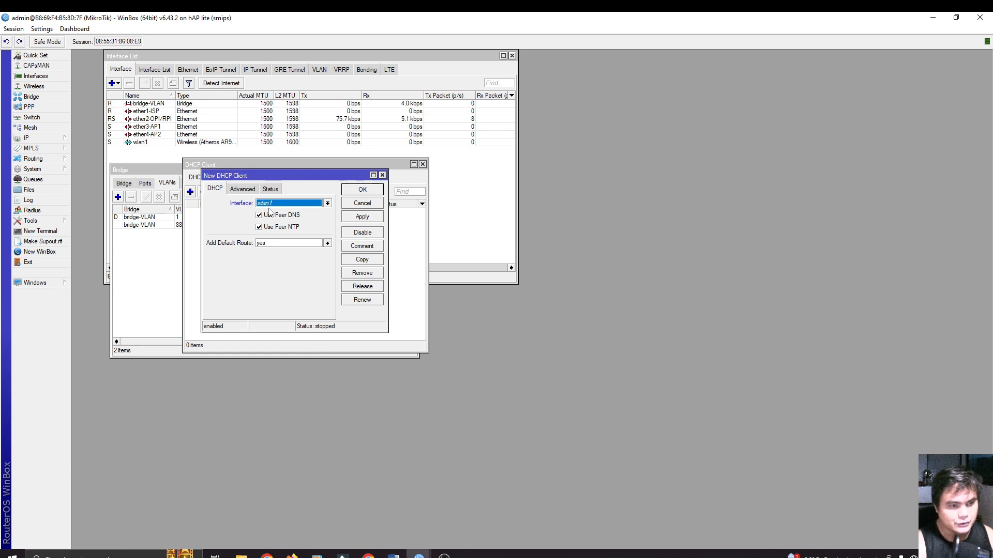
{"action": "left_click", "coordinate": [287, 203]}
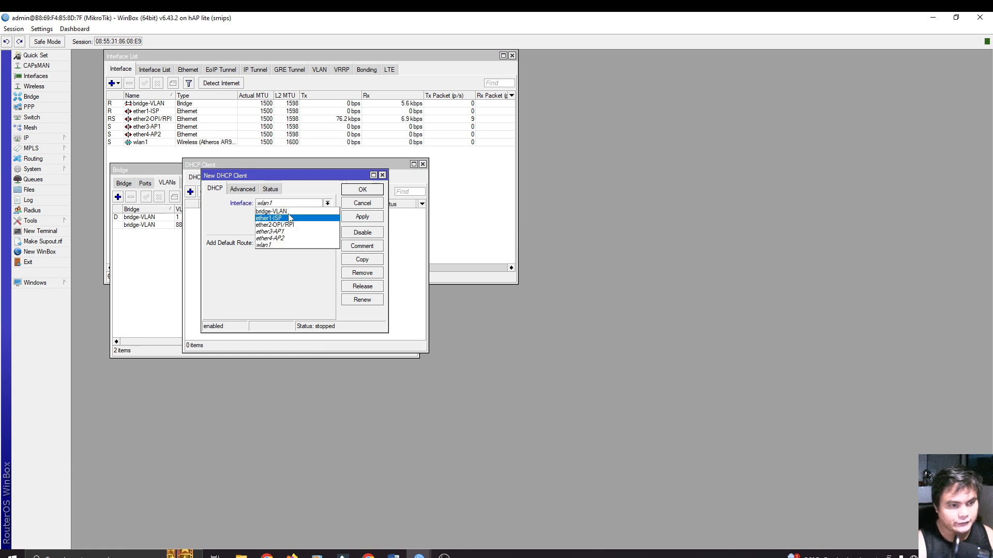
{"action": "left_click", "coordinate": [287, 219]}
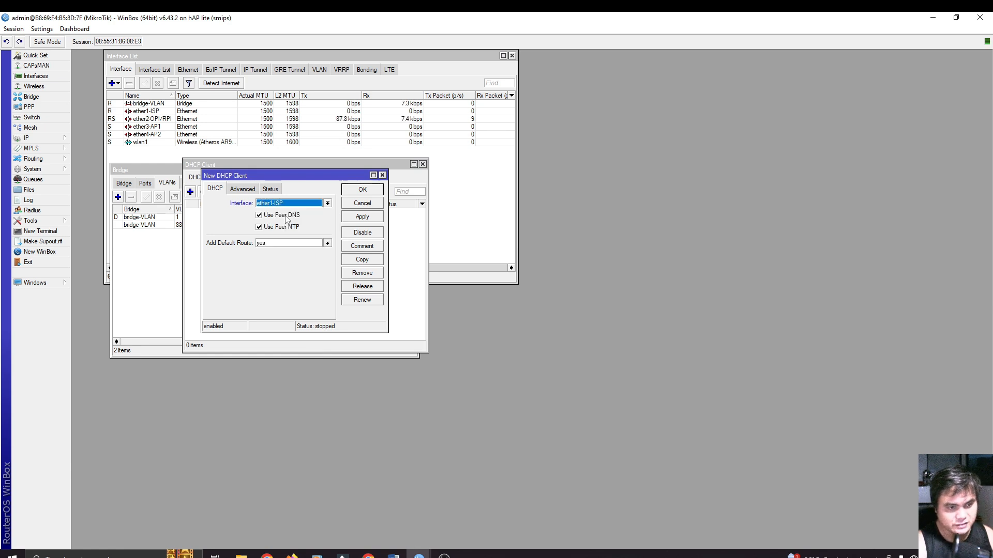
{"action": "left_click", "coordinate": [361, 217]}
{"action": "left_click", "coordinate": [368, 192]}
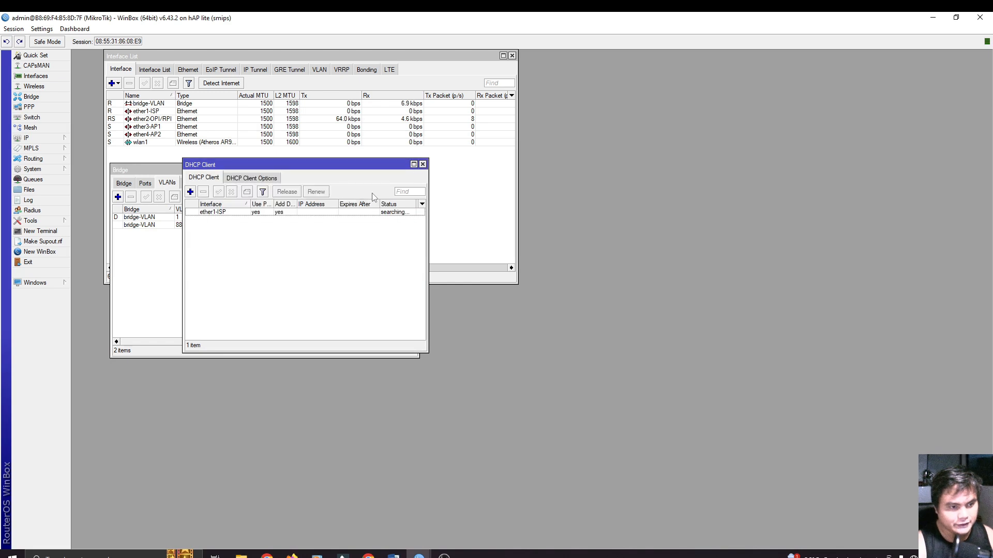
- Enter 8.8.8.8 and 8.8.4.4 as the servers in the router's DNS settings
{"action": "left_click", "coordinate": [36, 140]}
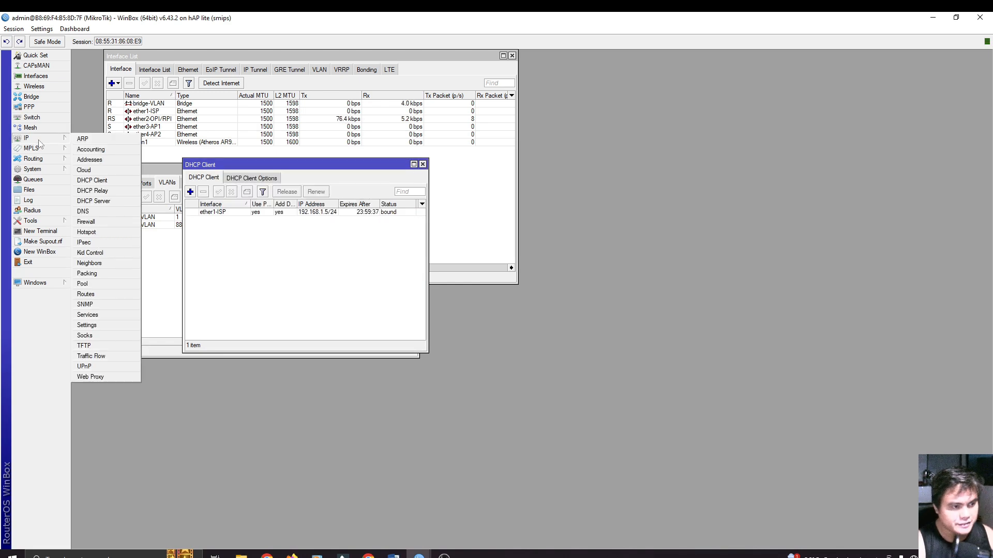
{"action": "left_click", "coordinate": [110, 211]}
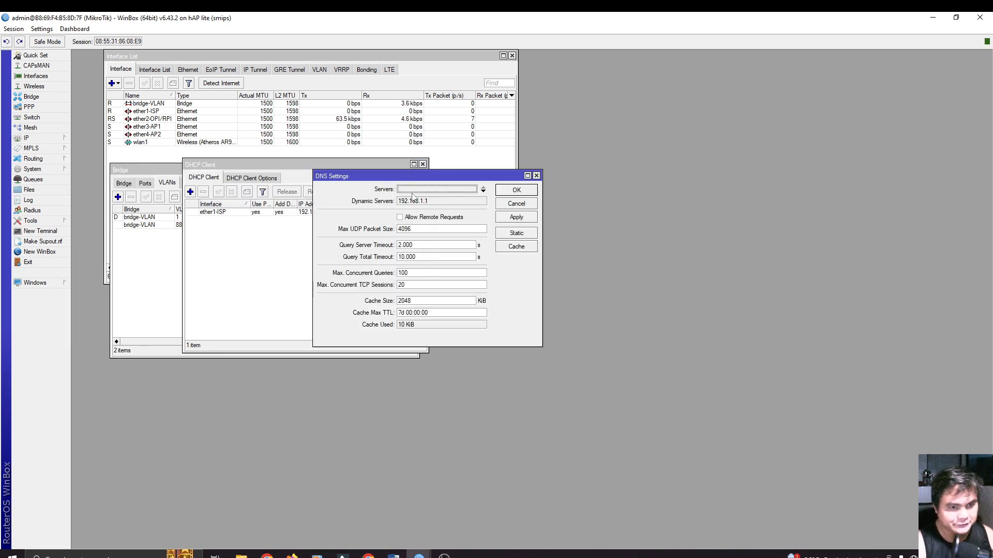
{"action": "left_click_drag", "start_coordinate": [420, 181], "coordinate": [349, 184]}
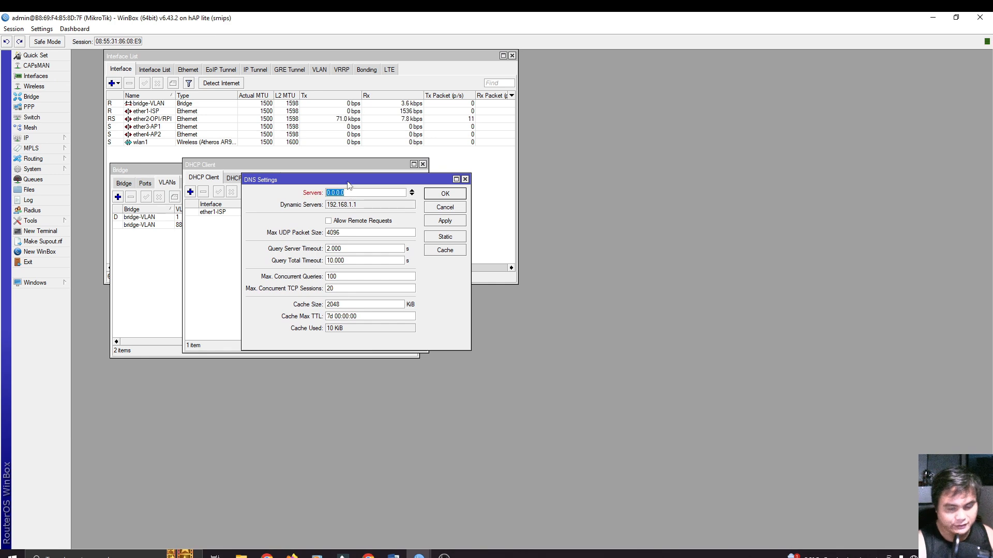
{"action": "type", "text": "8.8.8.8"}
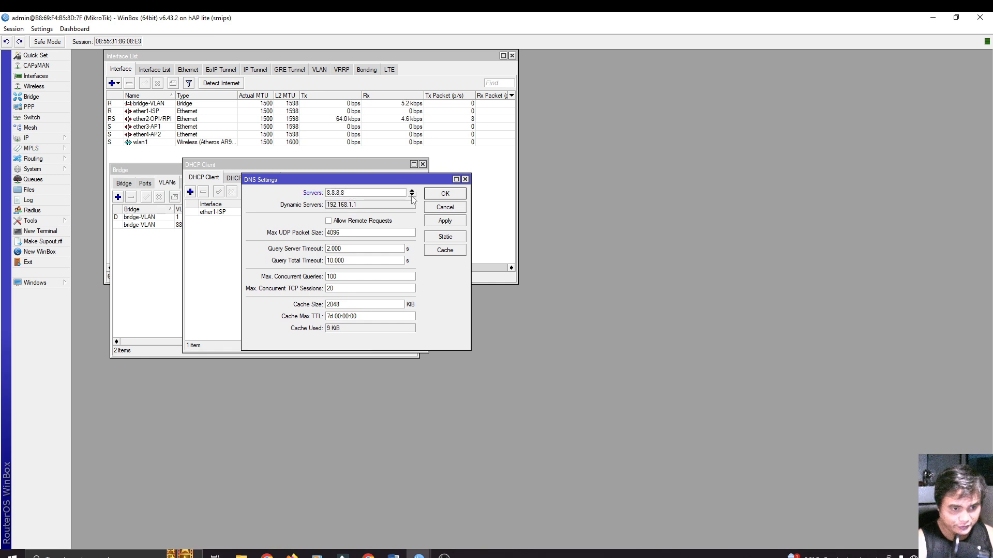
{"action": "left_click", "coordinate": [413, 195]}
{"action": "type", "text": "8"}
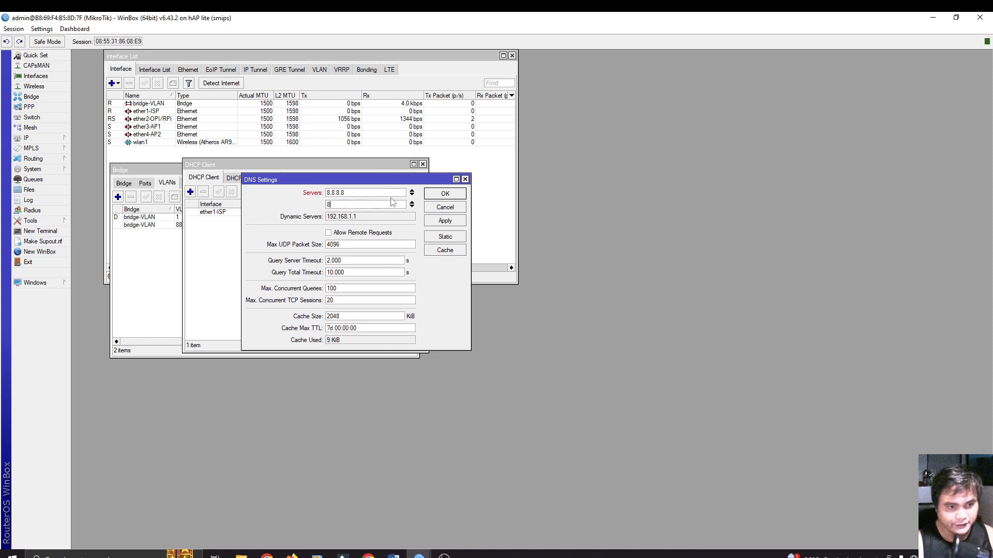
{"action": "type", "text": ".8.4.4"}
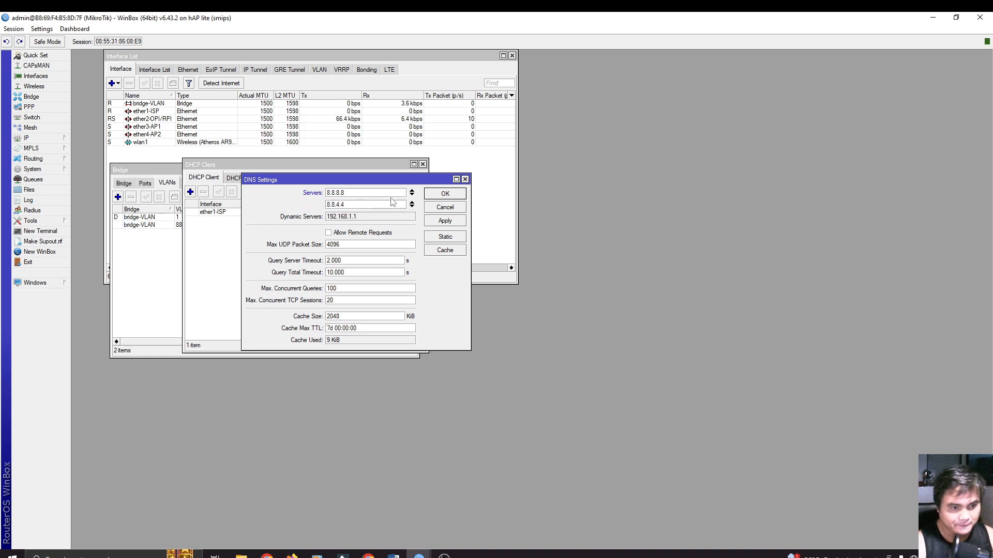
- Allow remote requests in the DNS settings and save them
{"action": "left_click", "coordinate": [329, 233]}
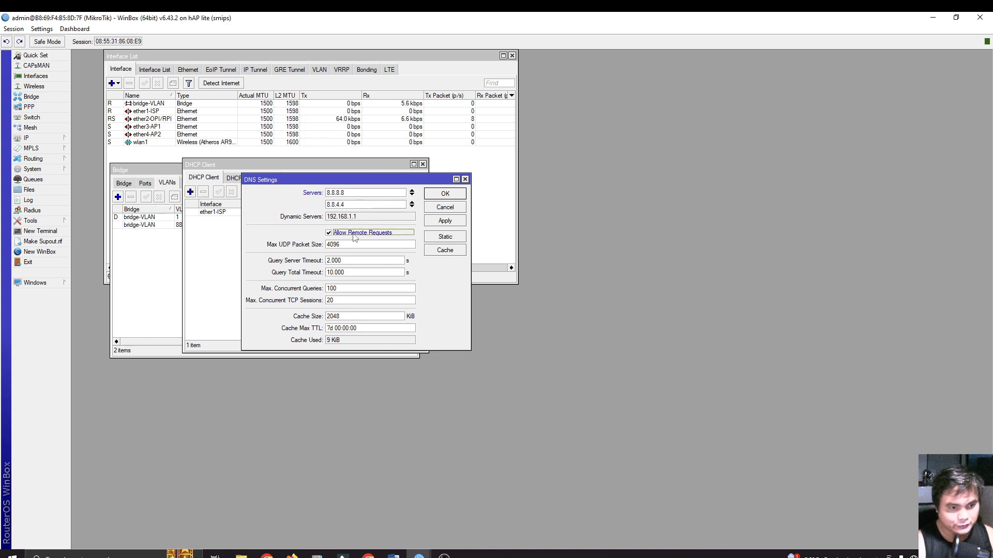
{"action": "left_click", "coordinate": [445, 221]}
{"action": "left_click", "coordinate": [444, 193]}
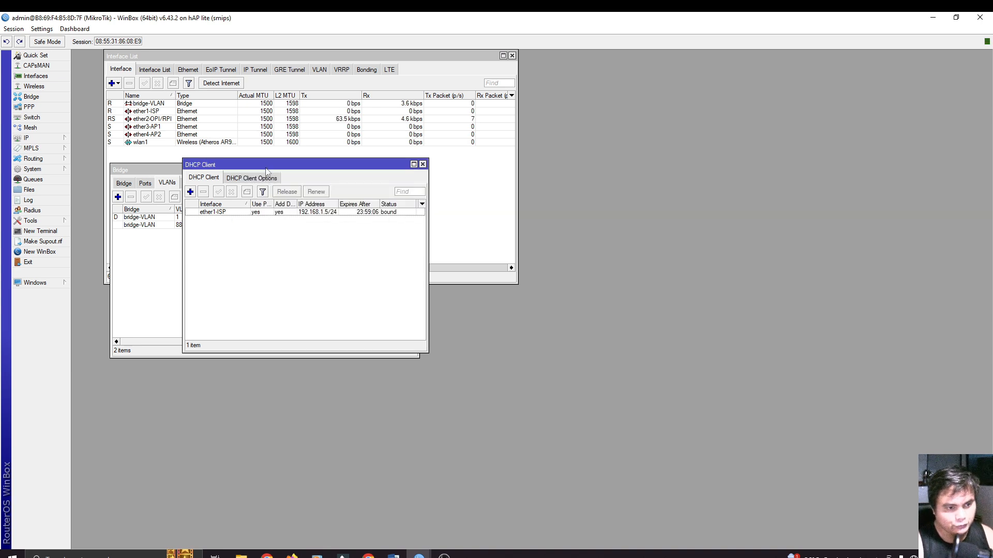
- Start a new firewall NAT rule on the srcnat chain with ether1-ISP as its out interface
{"action": "left_click_drag", "start_coordinate": [262, 165], "coordinate": [190, 259]}
{"action": "left_click", "coordinate": [36, 138]}
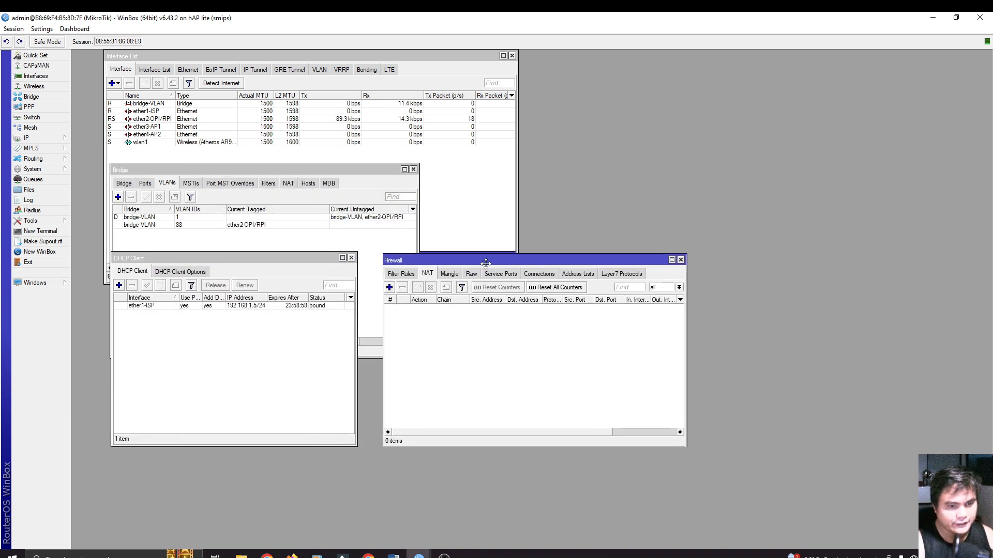
{"action": "left_click_drag", "start_coordinate": [484, 258], "coordinate": [476, 263]}
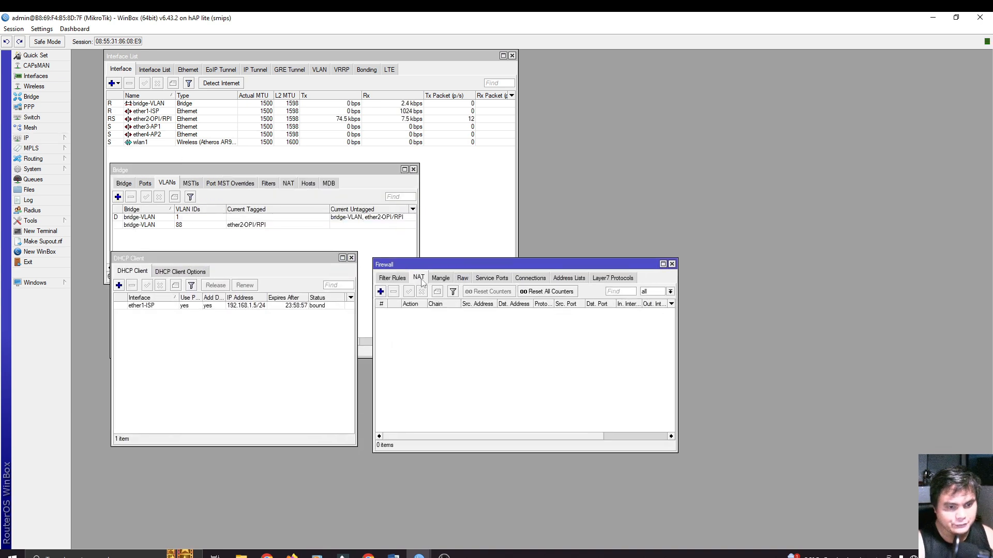
{"action": "left_click", "coordinate": [380, 292]}
{"action": "left_click_drag", "start_coordinate": [307, 139], "coordinate": [486, 234]}
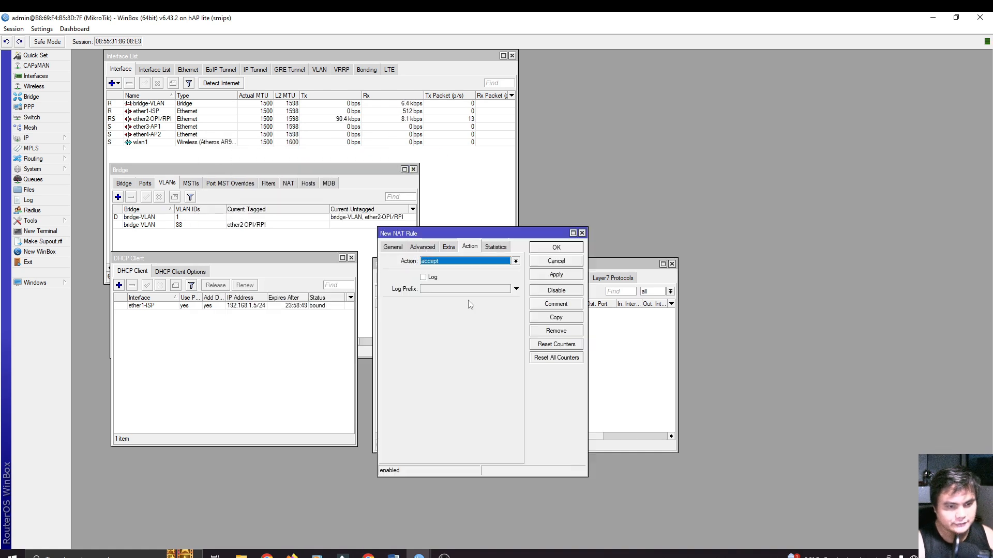
{"action": "left_click", "coordinate": [393, 246]}
{"action": "left_click", "coordinate": [448, 361]}
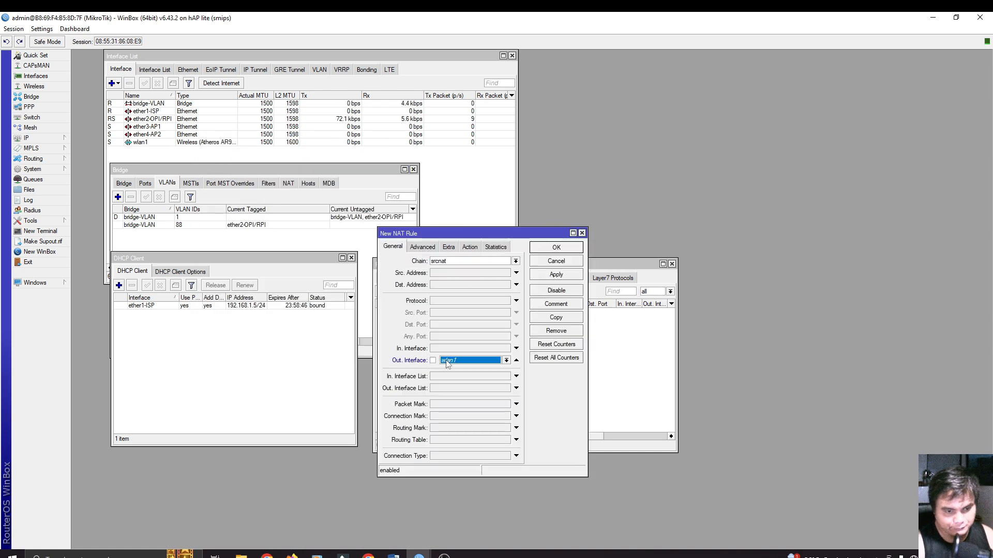
{"action": "left_click", "coordinate": [401, 555]}
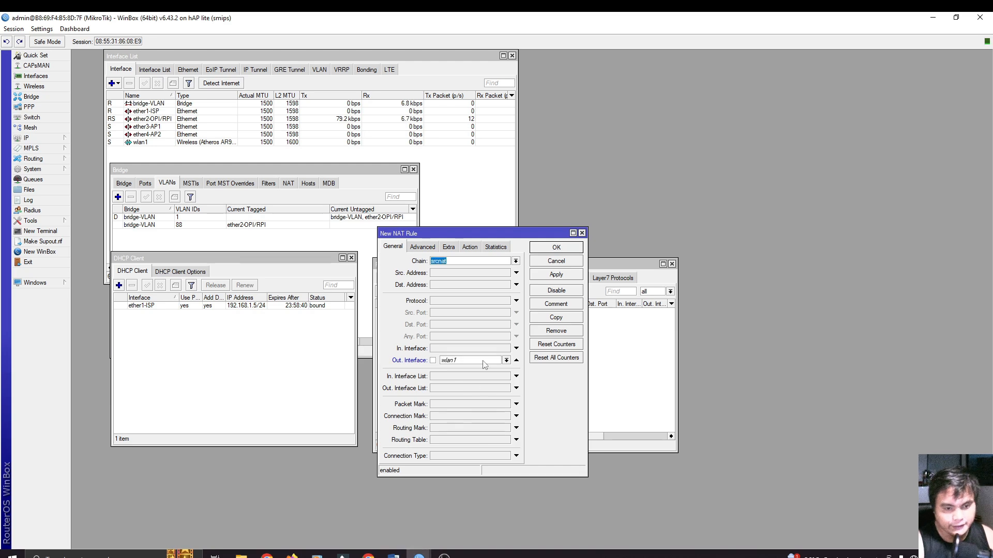
{"action": "left_click", "coordinate": [506, 361]}
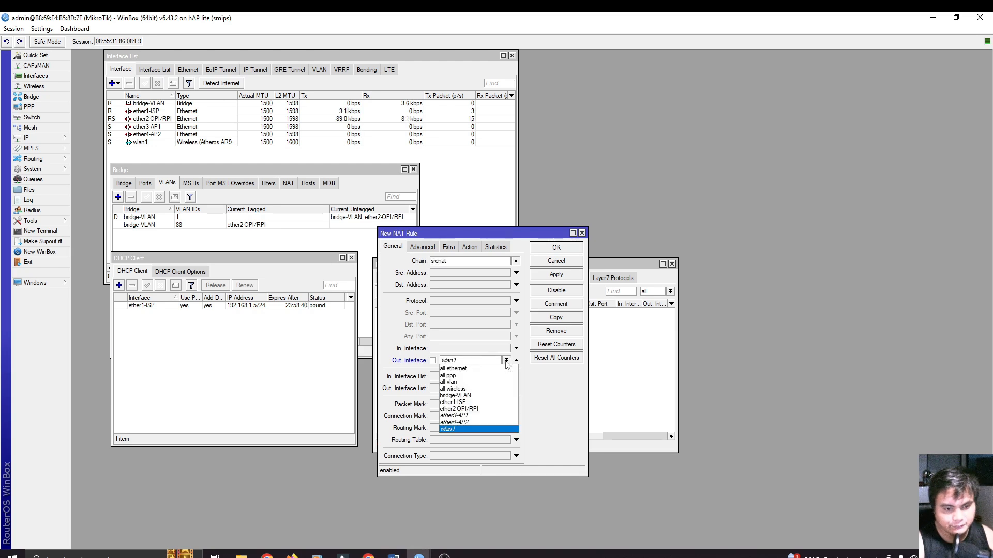
{"action": "left_click", "coordinate": [472, 402]}
- Set the new NAT rule's action to masquerade and save the rule
{"action": "left_click", "coordinate": [469, 247]}
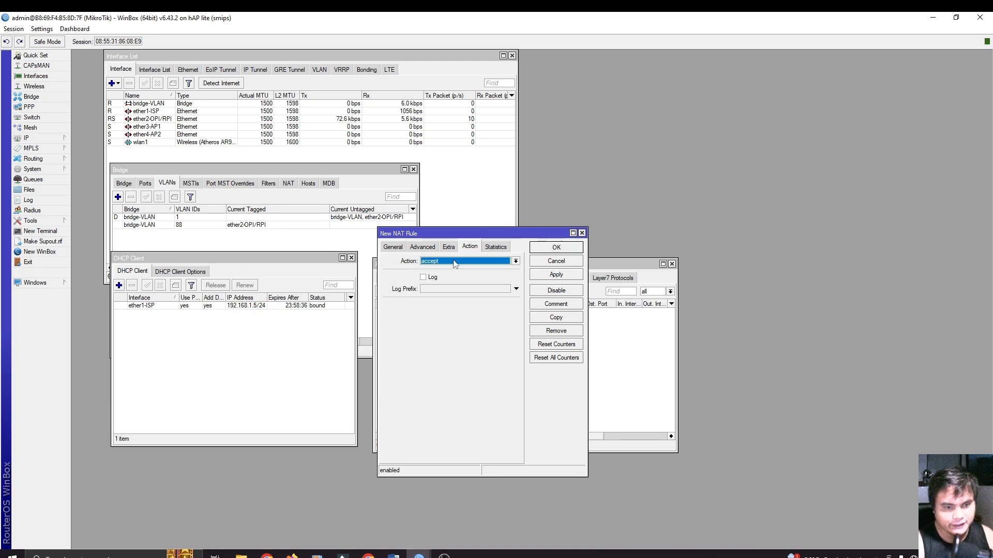
{"action": "left_click", "coordinate": [453, 262]}
{"action": "left_click", "coordinate": [434, 310]}
{"action": "left_click", "coordinate": [558, 275]}
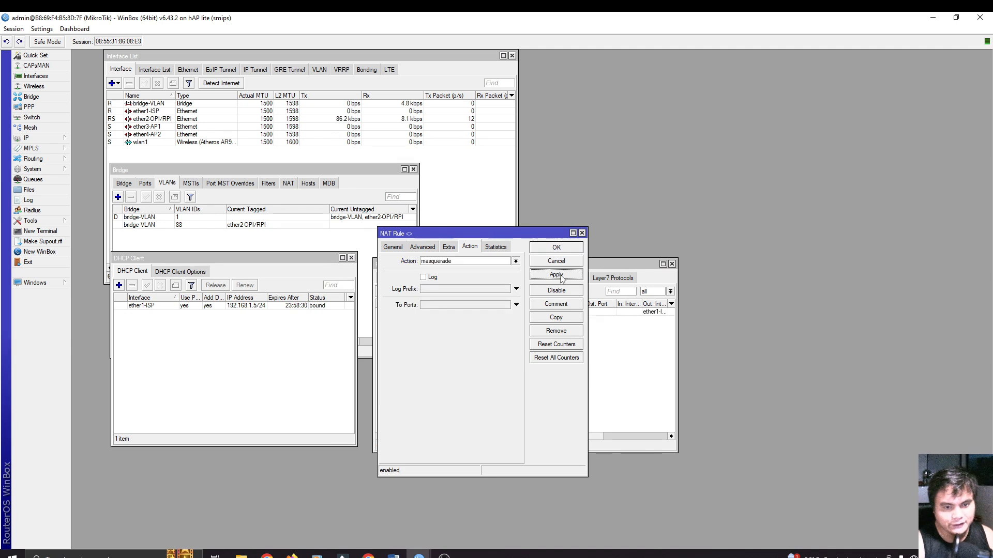
{"action": "left_click", "coordinate": [557, 248]}
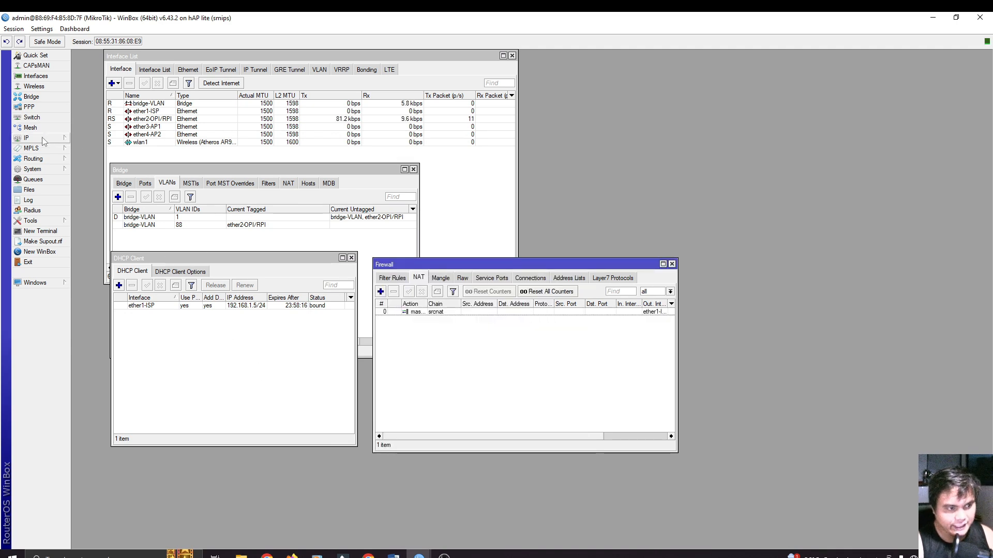
- Start a new IP address entry and enter 192.168.55.1/24 as its address
{"action": "left_click", "coordinate": [28, 138]}
{"action": "left_click", "coordinate": [91, 161]}
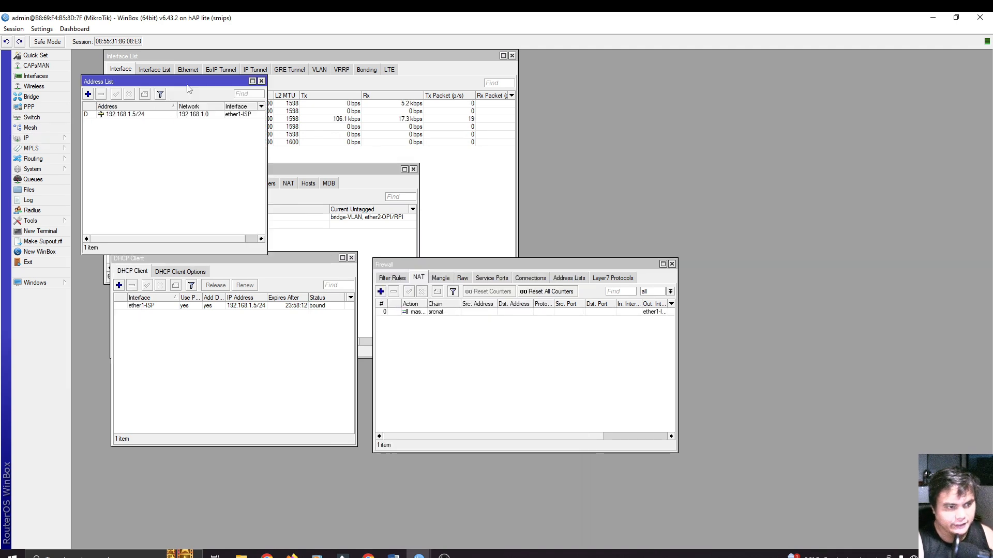
{"action": "left_click_drag", "start_coordinate": [347, 142], "coordinate": [701, 178]}
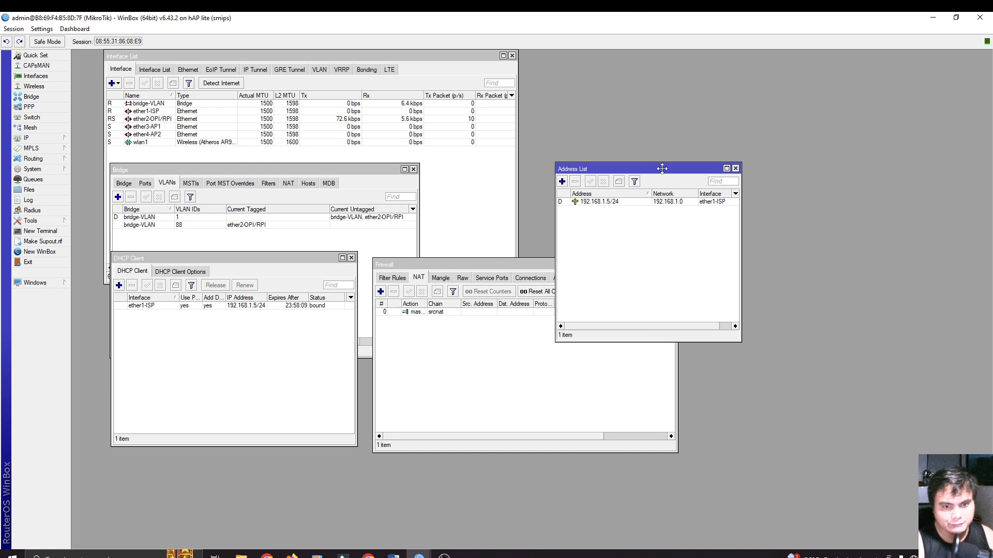
{"action": "left_click", "coordinate": [562, 182]}
{"action": "left_click_drag", "start_coordinate": [322, 142], "coordinate": [563, 216]}
{"action": "type", "text": "192"}
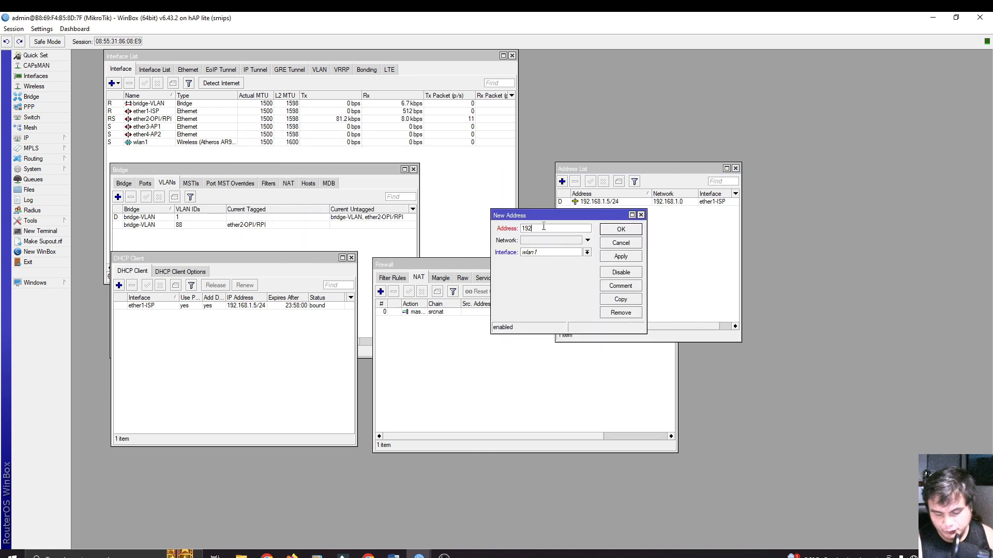
{"action": "type", "text": ".168."}
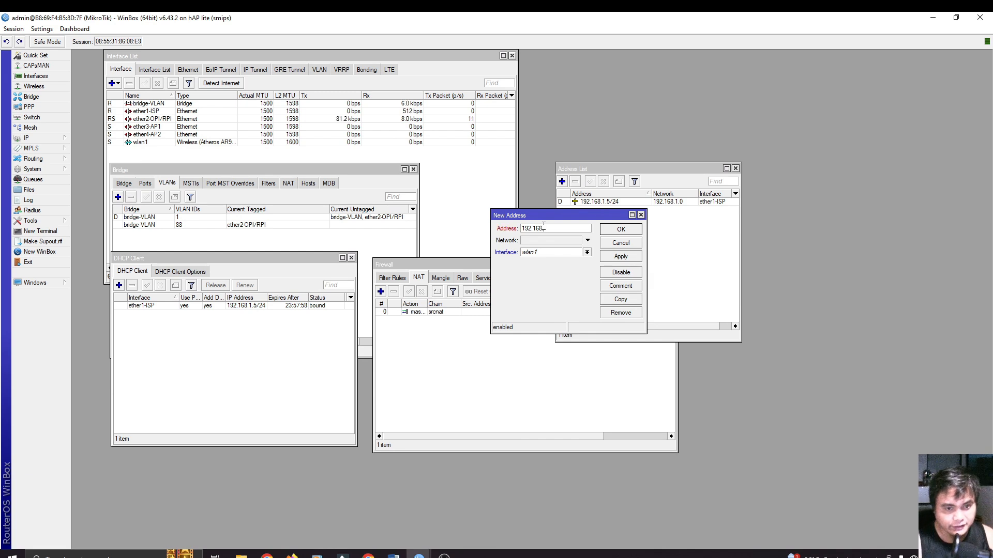
{"action": "type", "text": "55.1"}
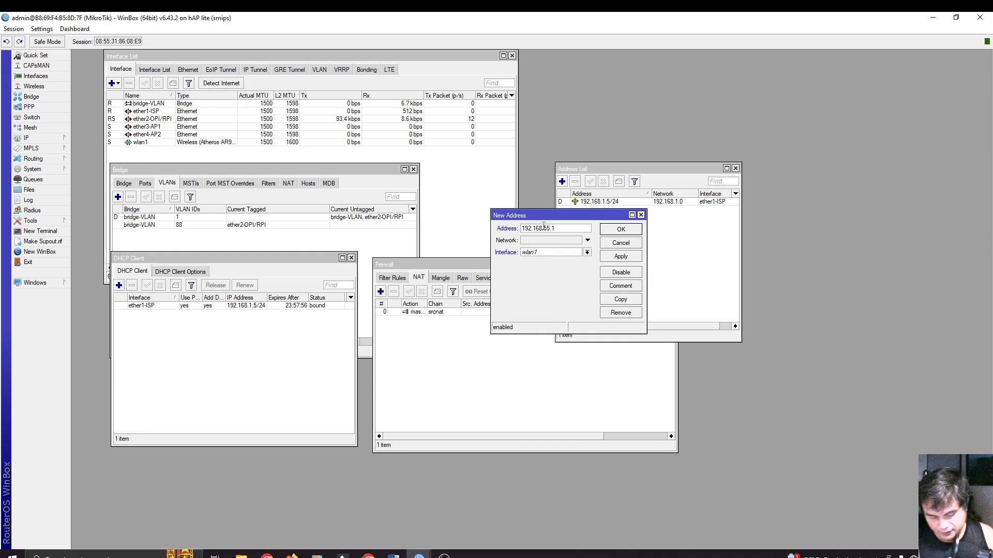
{"action": "type", "text": "/24"}
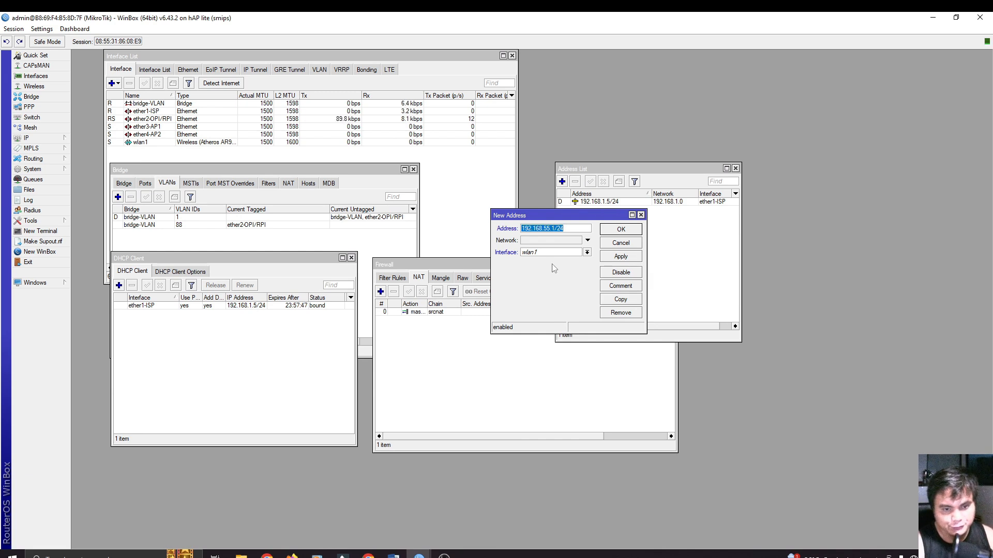
- Assign the new IP address entry to the bridge-VLAN interface and save it
{"action": "left_click", "coordinate": [563, 253]}
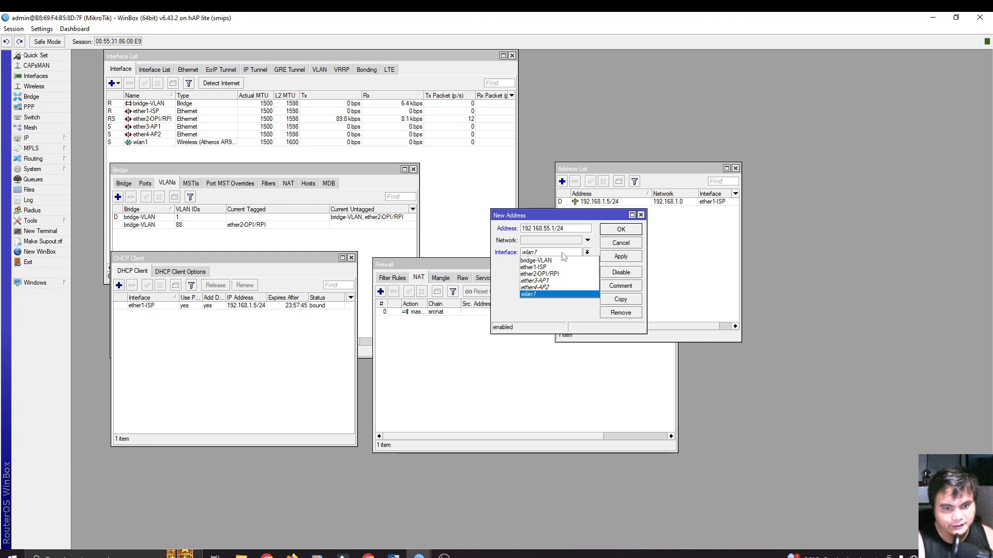
{"action": "left_click", "coordinate": [558, 261]}
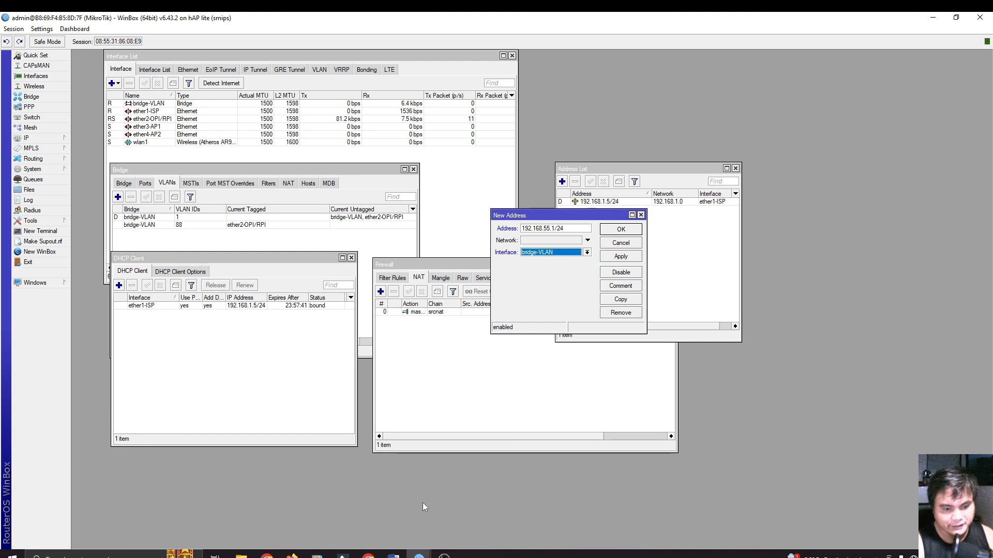
{"action": "left_click", "coordinate": [627, 256]}
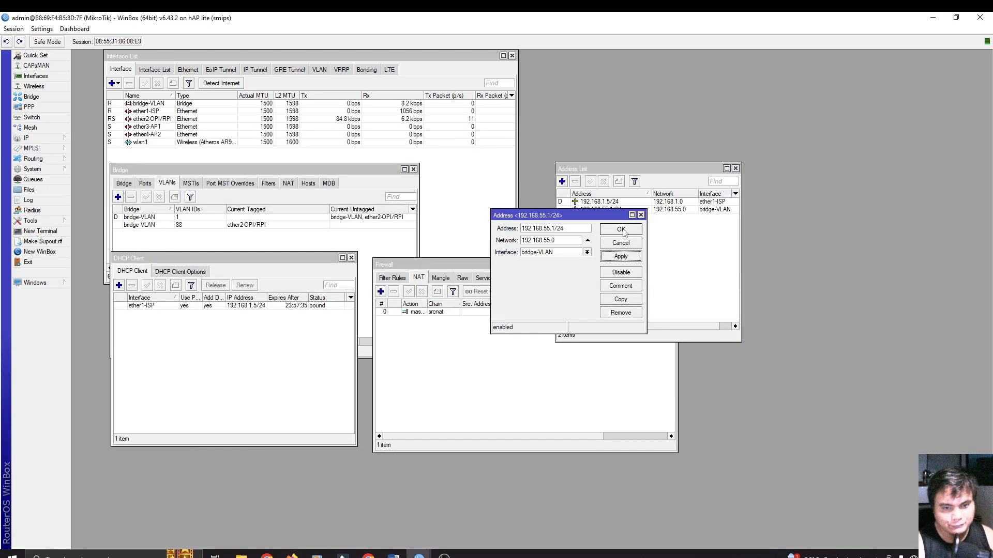
{"action": "left_click", "coordinate": [622, 231]}
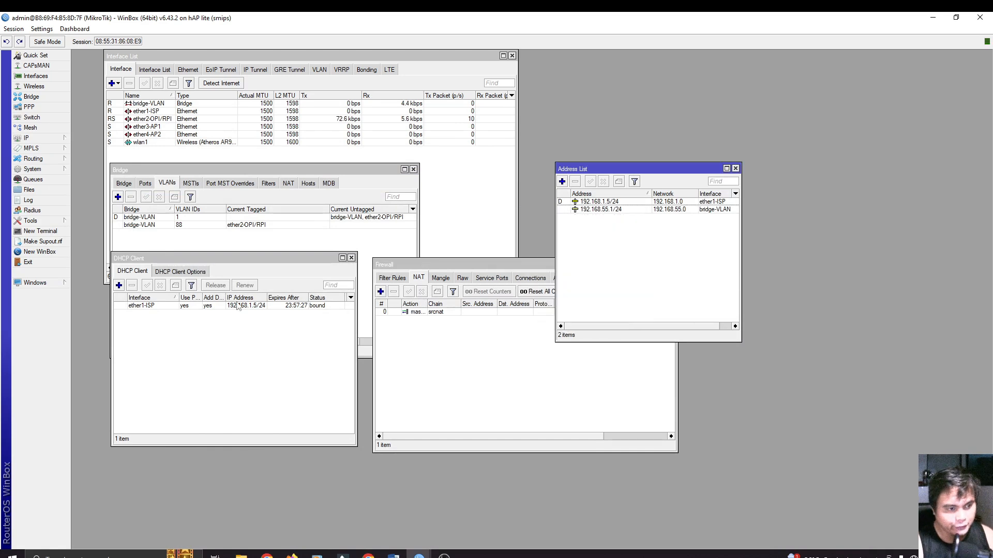
- Start the DHCP server setup and choose bridge-VLAN as the server interface
{"action": "left_click", "coordinate": [41, 138]}
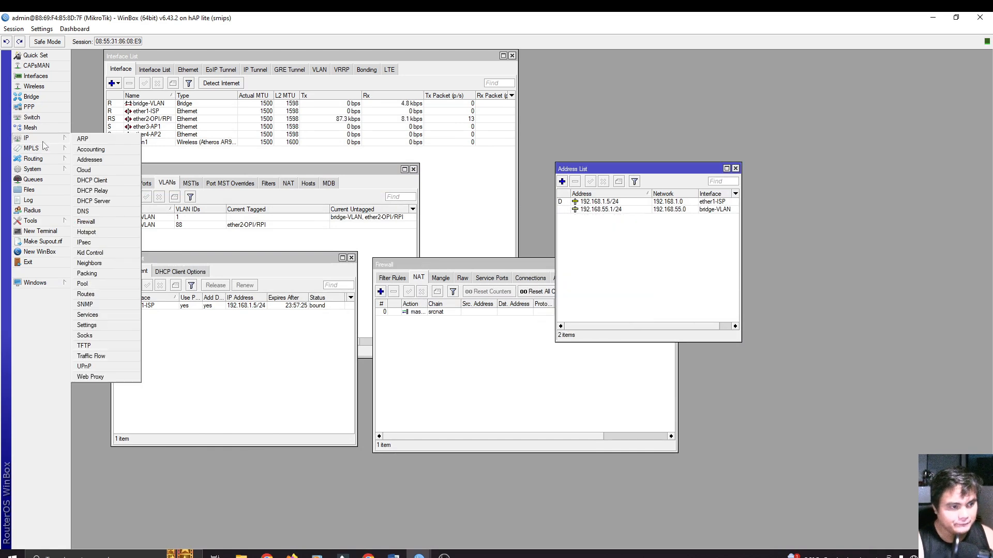
{"action": "left_click", "coordinate": [100, 205]}
{"action": "left_click_drag", "start_coordinate": [236, 162], "coordinate": [190, 172]}
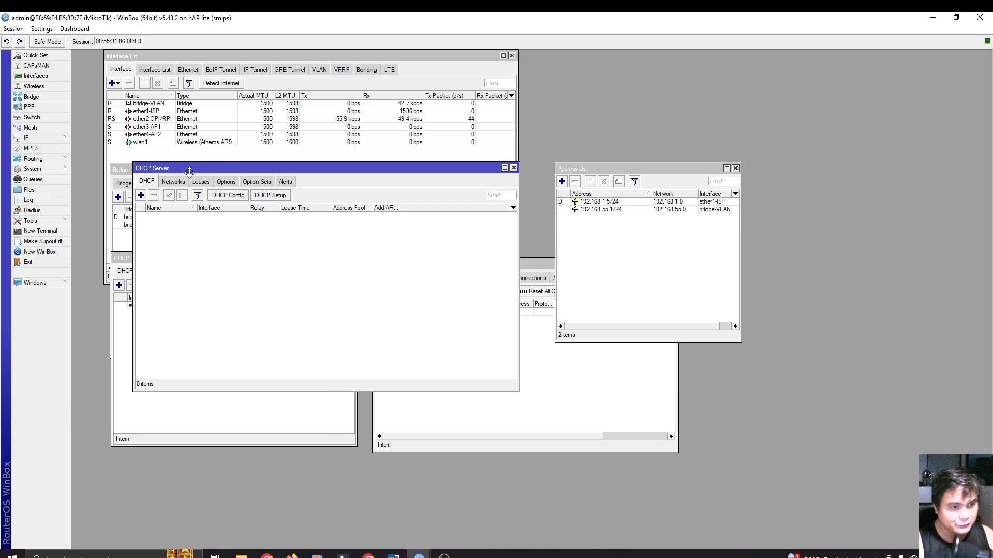
{"action": "left_click", "coordinate": [275, 196]}
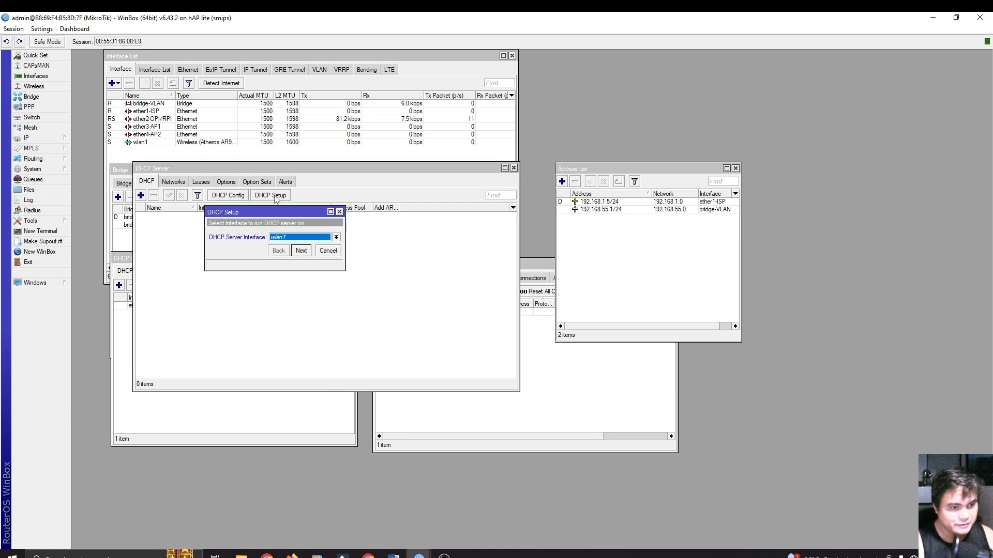
{"action": "left_click", "coordinate": [292, 239]}
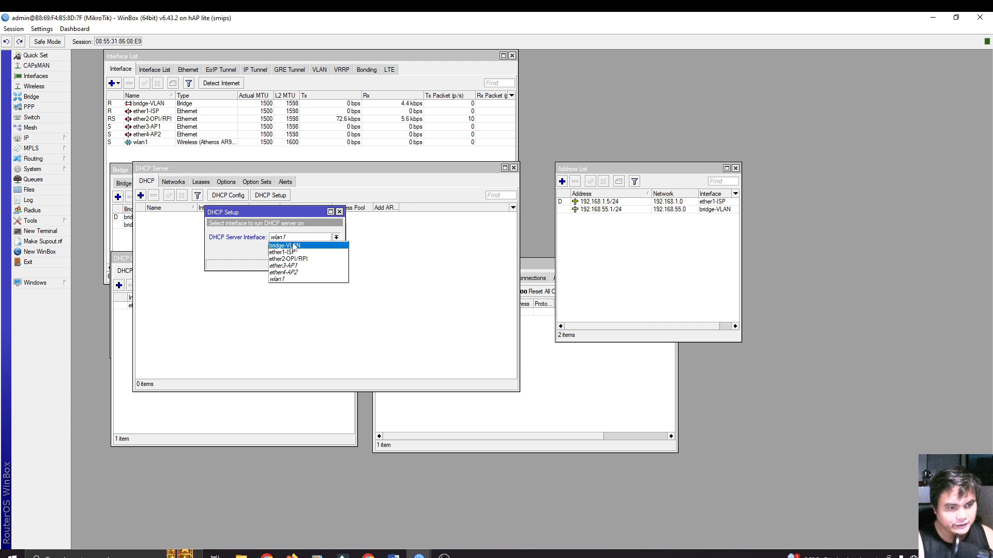
{"action": "left_click", "coordinate": [293, 246]}
{"action": "left_click", "coordinate": [301, 251]}
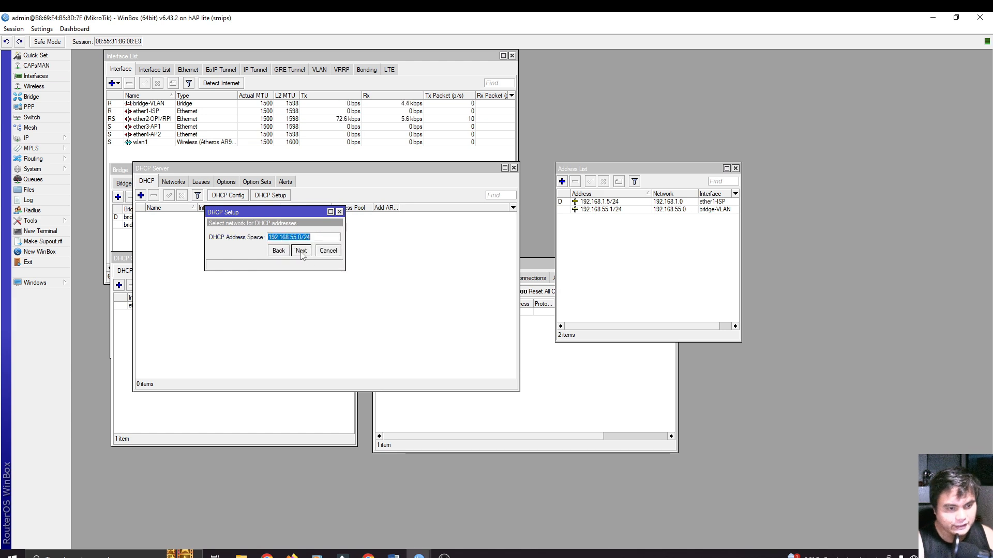
- Complete the DHCP setup with address space 192.168.55.0/24, gateway 192.168.55.1, a 00:10:00 lease time and the suggested remaining values
{"action": "left_click", "coordinate": [301, 251]}
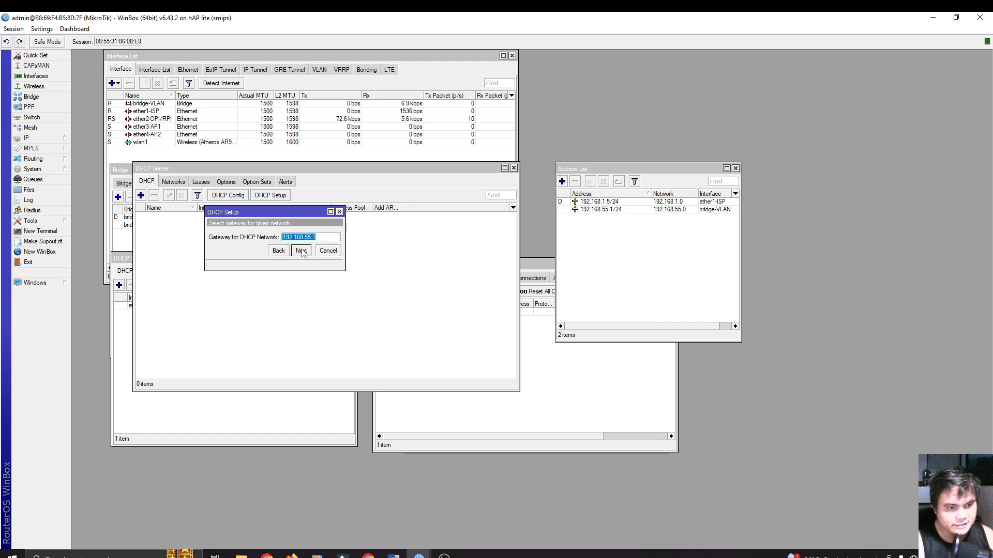
{"action": "left_click", "coordinate": [302, 251]}
{"action": "left_click", "coordinate": [302, 251]}
{"action": "left_click", "coordinate": [301, 251]}
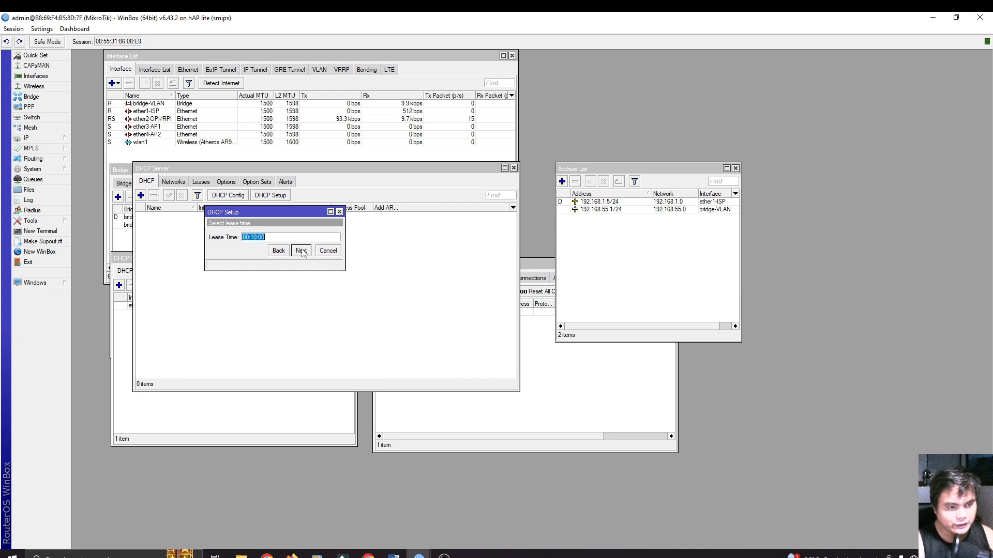
{"action": "left_click", "coordinate": [302, 251]}
{"action": "left_click", "coordinate": [532, 296]}
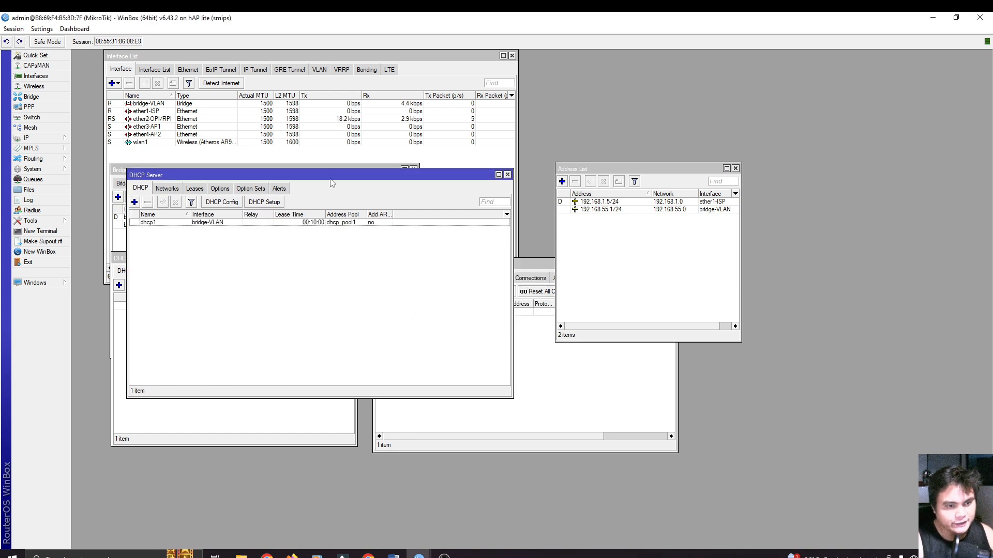
{"action": "left_click_drag", "start_coordinate": [332, 183], "coordinate": [434, 186]}
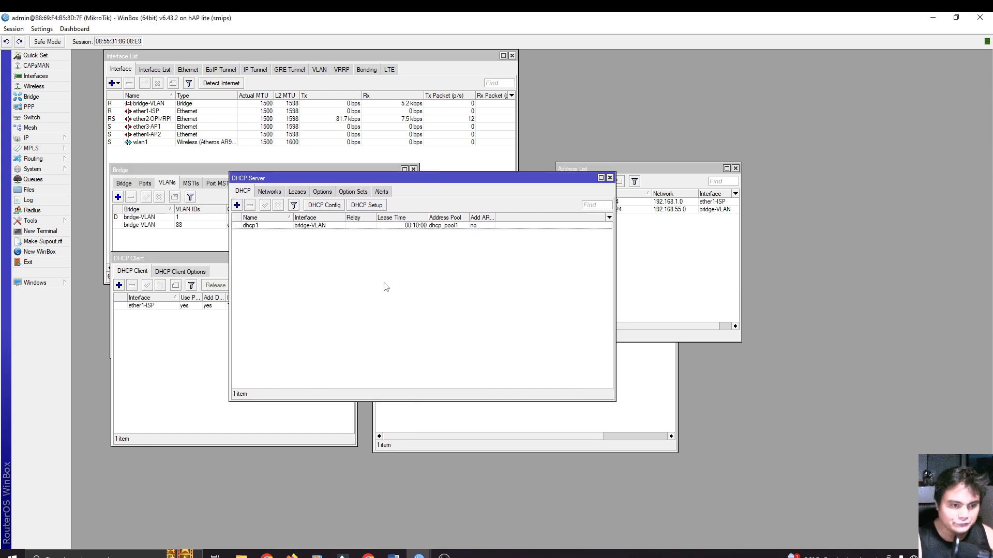